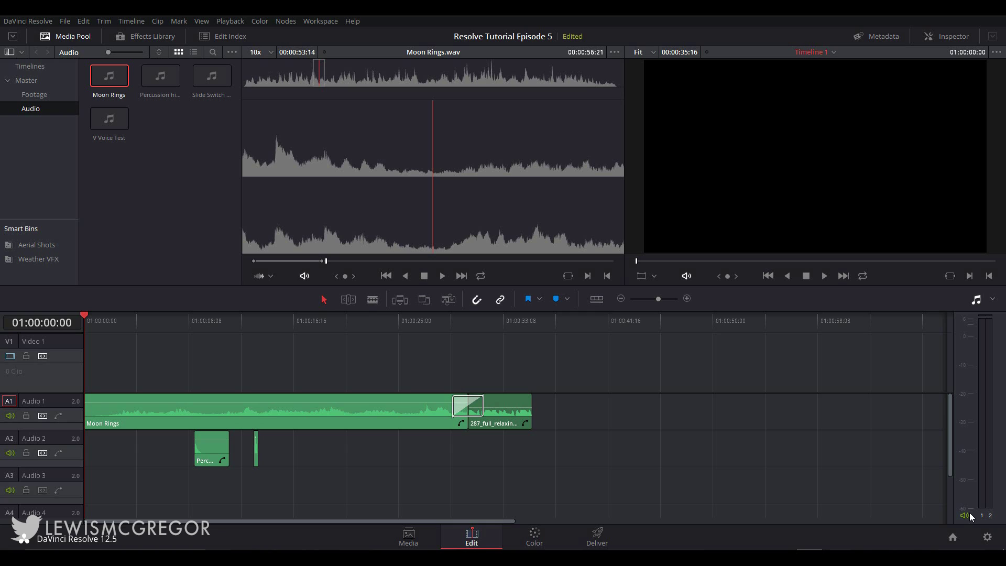
Turn off the audio meters, select Moon Rings and park the playhead at 01:00:05:00.
{"action": "left_click", "coordinate": [975, 299]}
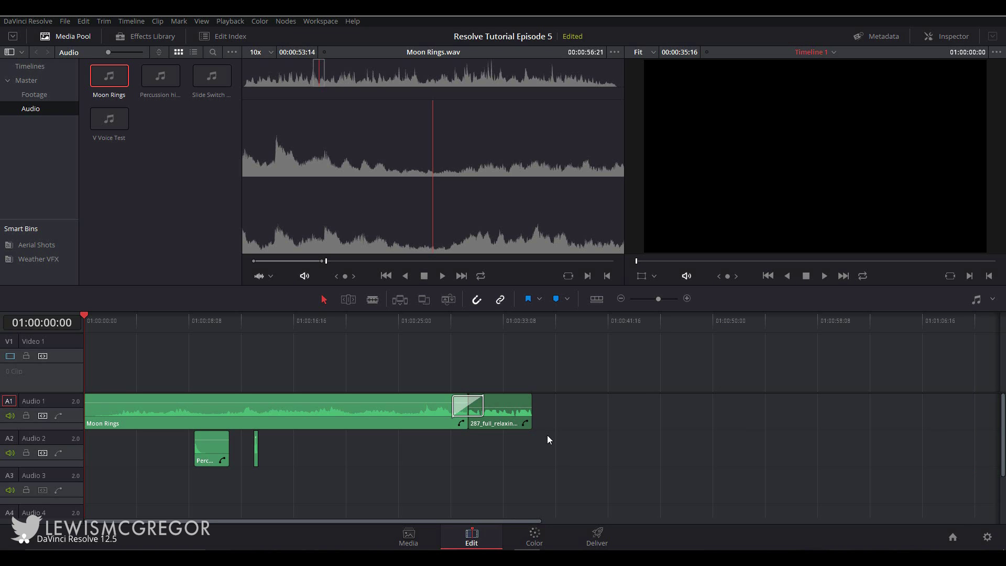
{"action": "left_click", "coordinate": [194, 412]}
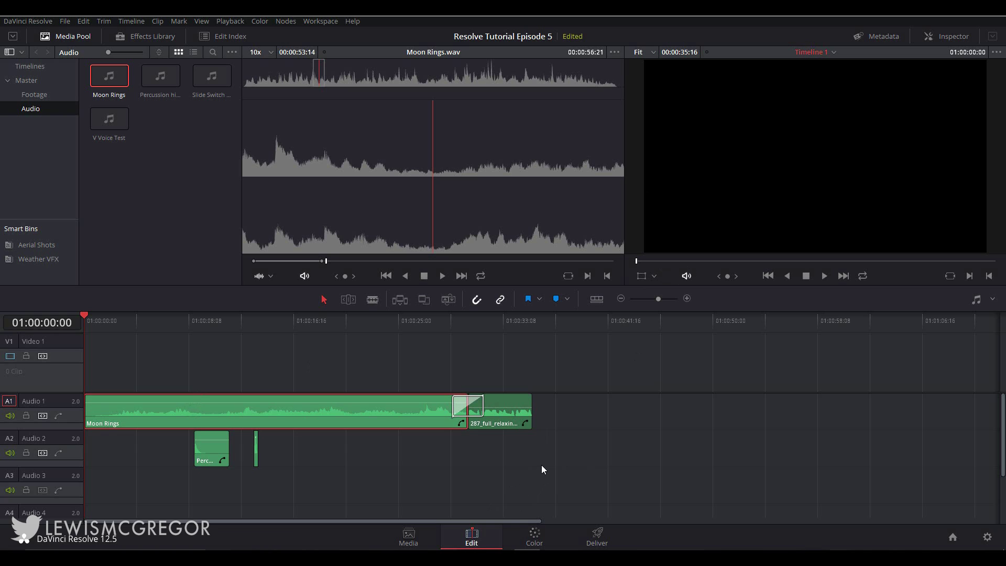
{"action": "mouse_move", "coordinate": [220, 450]}
{"action": "left_click", "coordinate": [148, 321]}
Scrub the Moon Rings preview to 00:01:03:19, undo a trial fade-out, and enter Trim Edit Mode.
{"action": "left_click_drag", "start_coordinate": [398, 261], "coordinate": [478, 261]}
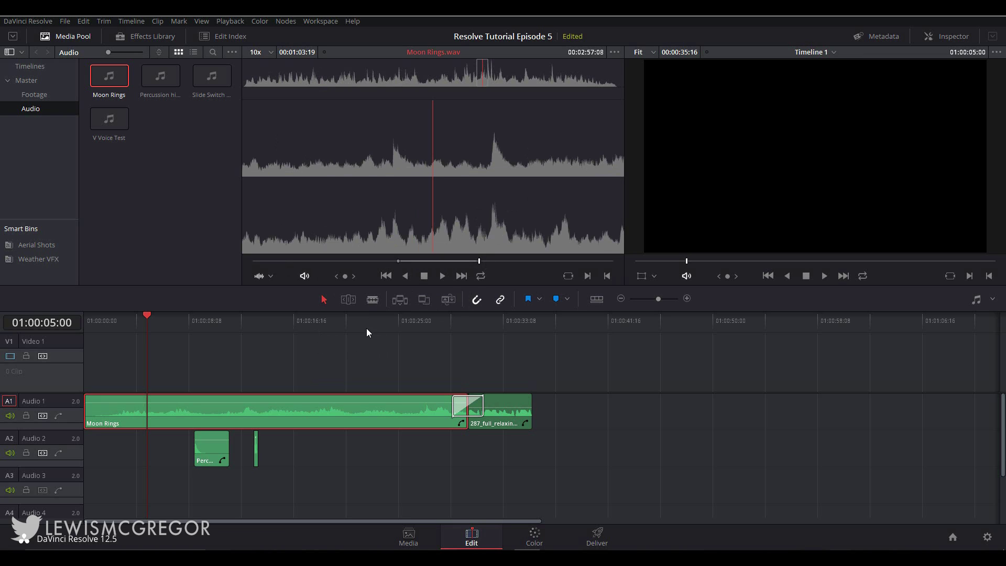
{"action": "mouse_move", "coordinate": [224, 449]}
{"action": "left_click", "coordinate": [461, 399]}
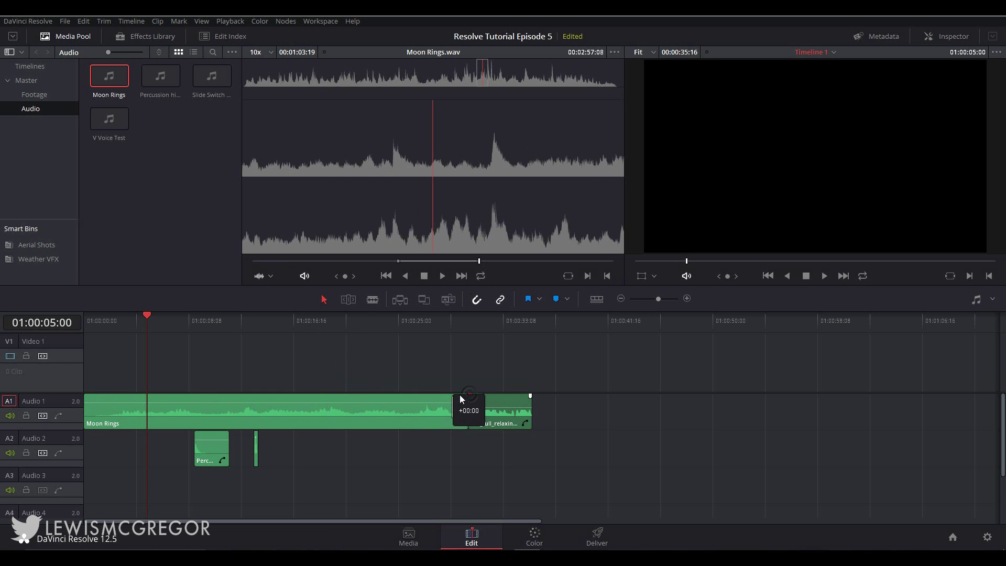
{"action": "mouse_move", "coordinate": [461, 399]}
{"action": "left_mouse_down"}
{"action": "mouse_move", "coordinate": [397, 394]}
{"action": "mouse_move", "coordinate": [466, 396]}
{"action": "left_mouse_up"}
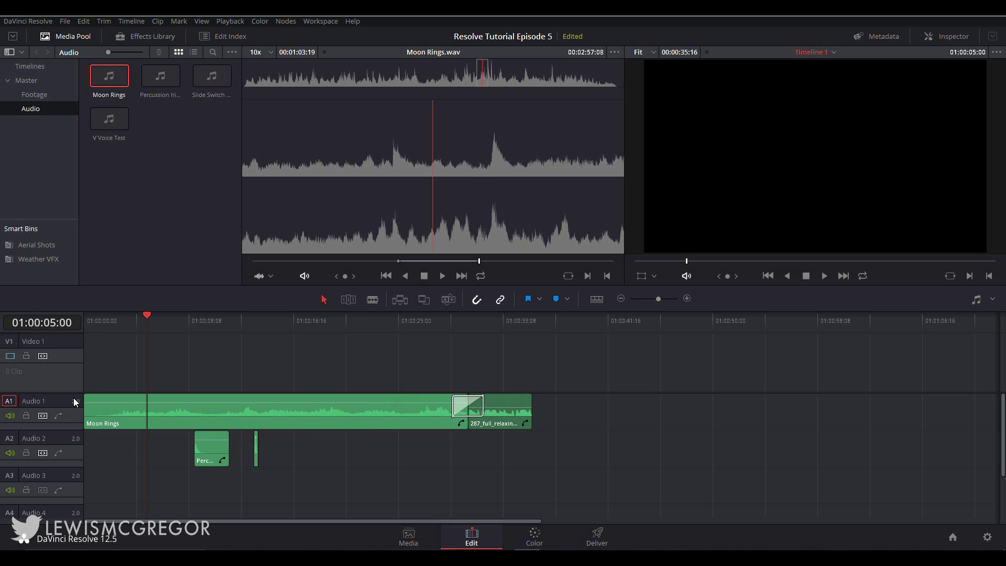
{"action": "left_click_drag", "start_coordinate": [86, 399], "coordinate": [86, 401]}
{"action": "key", "text": "t"}
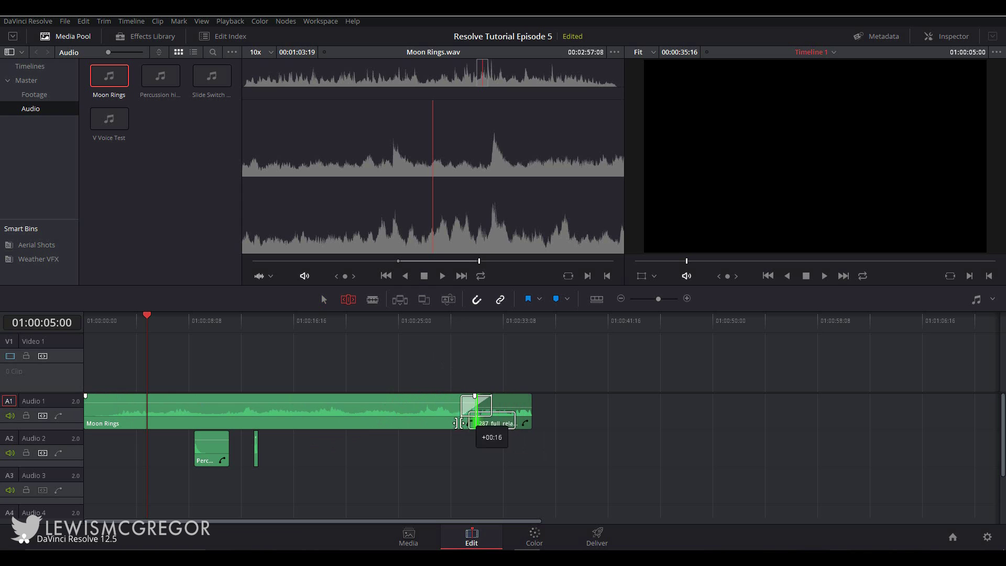
Briefly open the Edit Index, return to selection mode and jump the playhead to the Perc clip.
{"action": "left_click", "coordinate": [194, 53]}
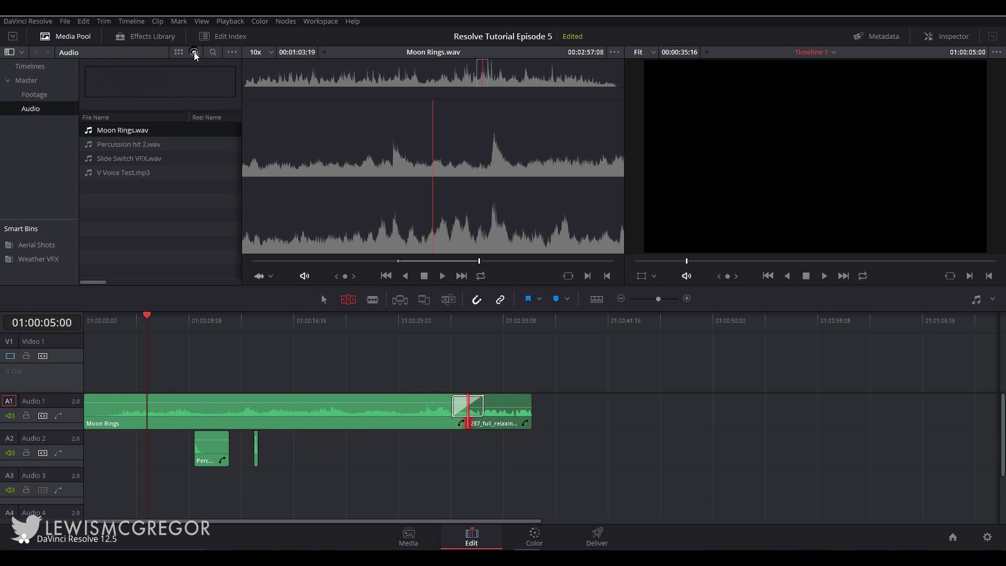
{"action": "left_click", "coordinate": [220, 36]}
{"action": "left_click", "coordinate": [217, 36]}
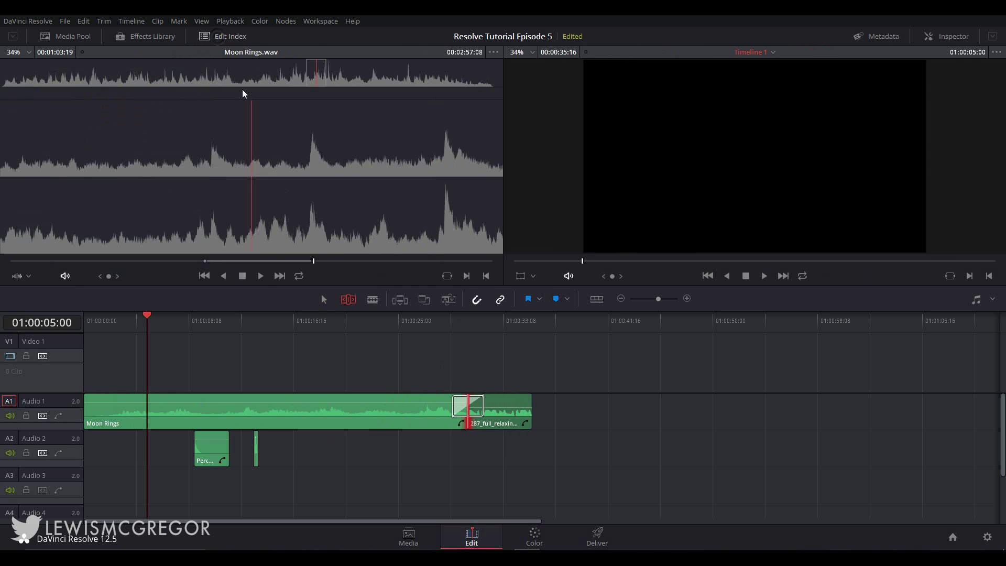
{"action": "key", "text": "a"}
{"action": "key", "text": "Down"}
{"action": "left_click", "coordinate": [295, 416]}
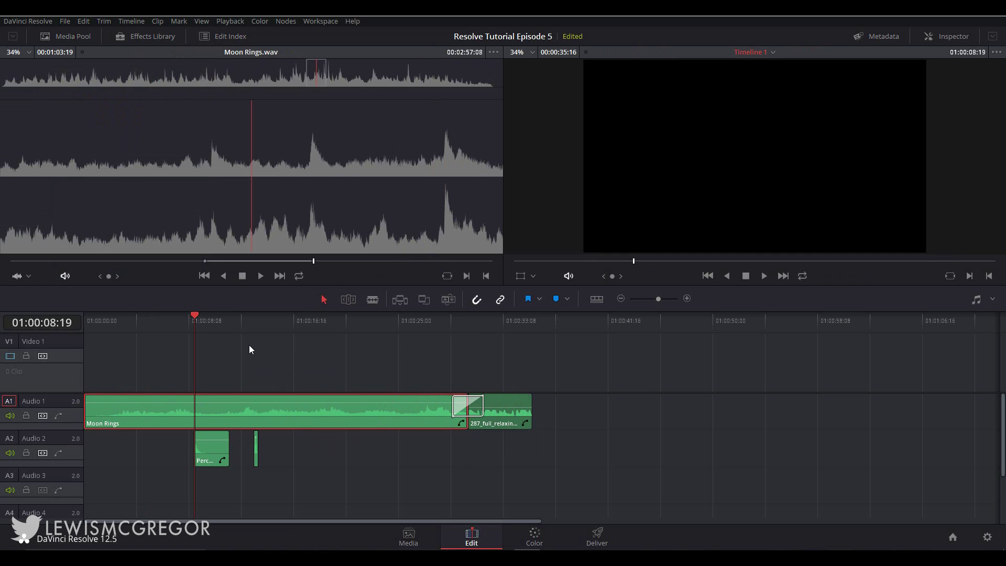
Load the bridge-over-mississippi-river footage from the Footage bin into the source viewer, then open the Audio bin.
{"action": "left_click", "coordinate": [66, 36]}
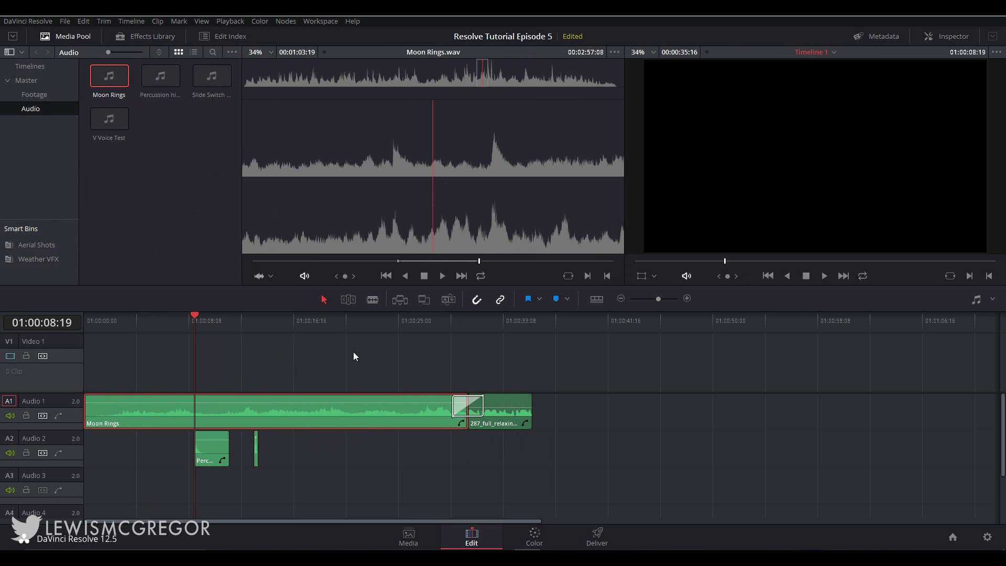
{"action": "left_click", "coordinate": [39, 95]}
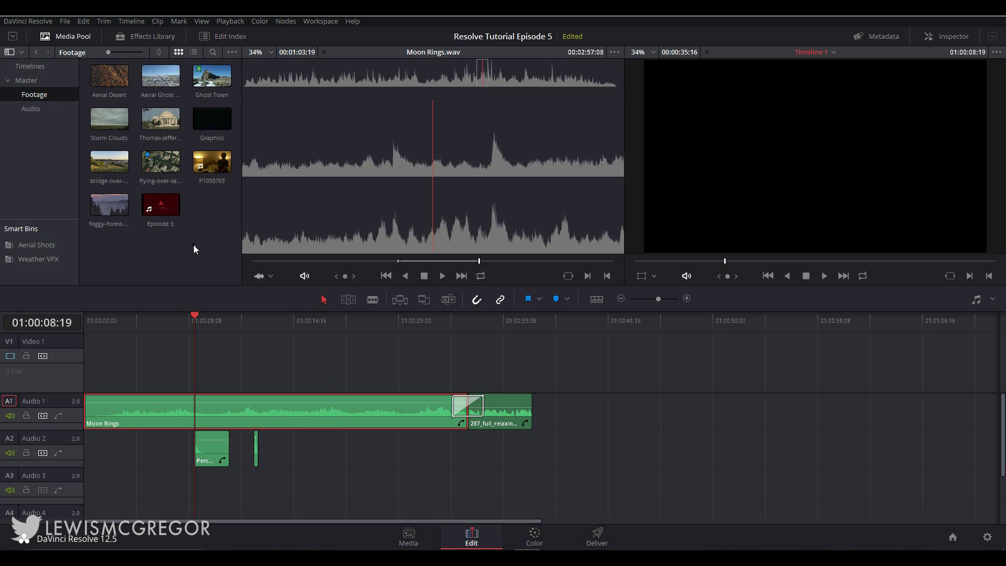
{"action": "left_click", "coordinate": [112, 165]}
{"action": "left_click", "coordinate": [113, 164]}
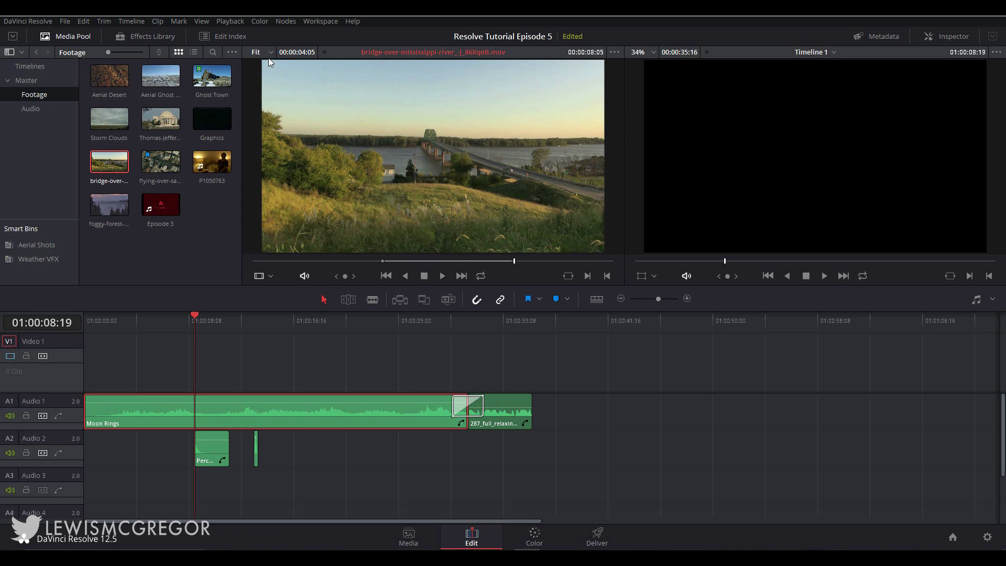
{"action": "scroll", "coordinate": [362, 158], "scroll_direction": "up", "scroll_amount": 1}
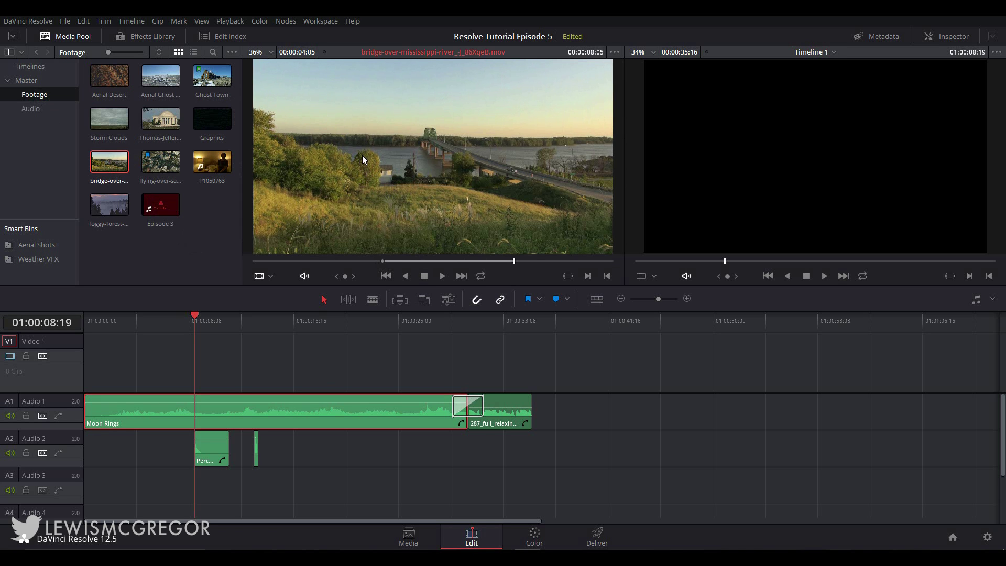
{"action": "left_click", "coordinate": [271, 51]}
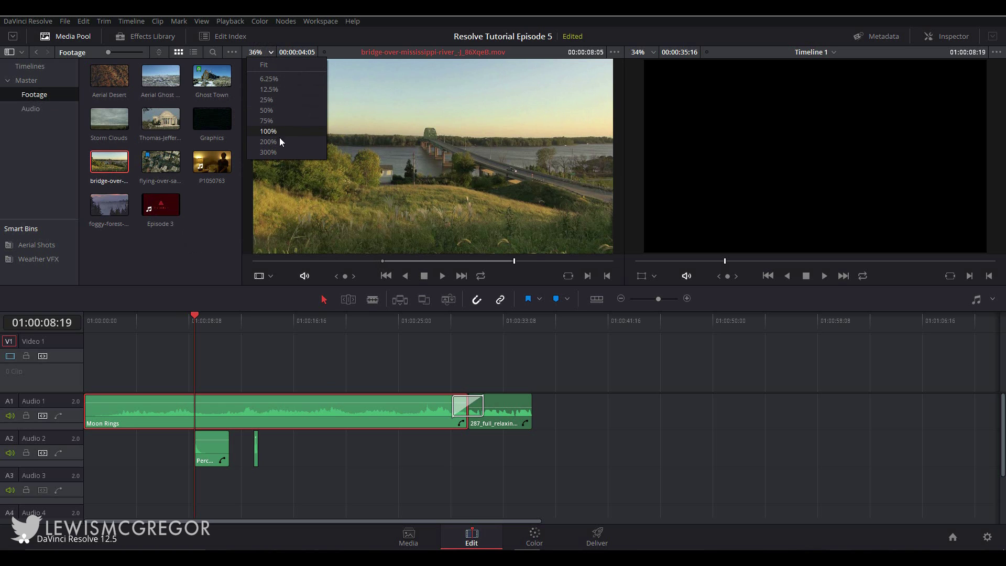
{"action": "left_click", "coordinate": [290, 199]}
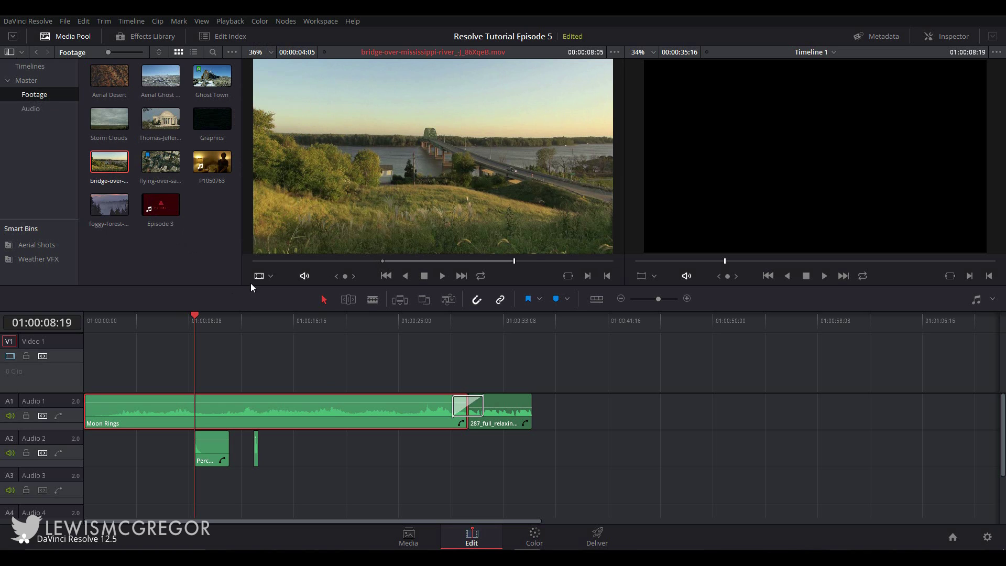
{"action": "left_click", "coordinate": [30, 109]}
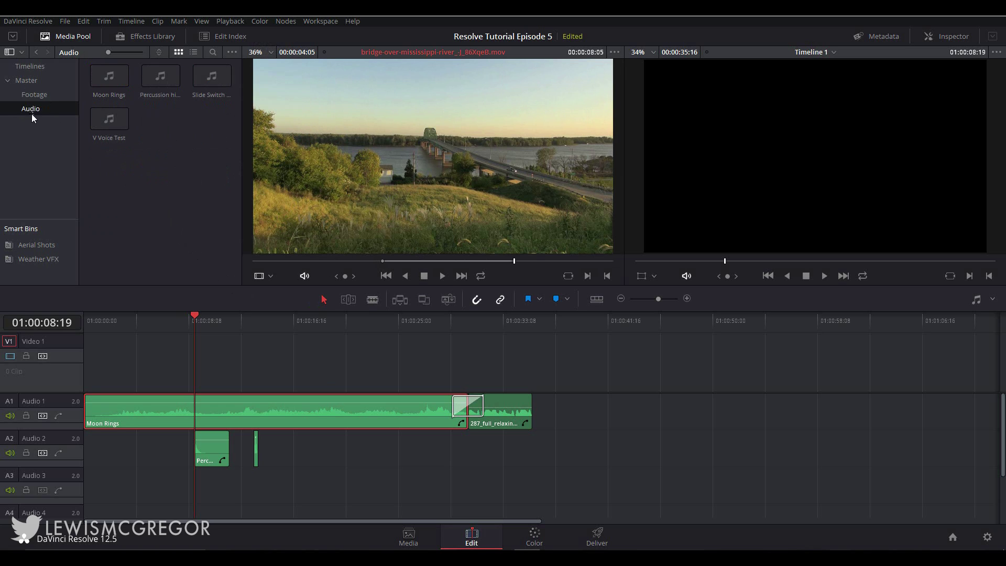
Load Moon Rings.wav into the source viewer at 31% waveform zoom and turn the audio meters back on.
{"action": "double_click", "coordinate": [125, 80]}
{"action": "left_click", "coordinate": [268, 51]}
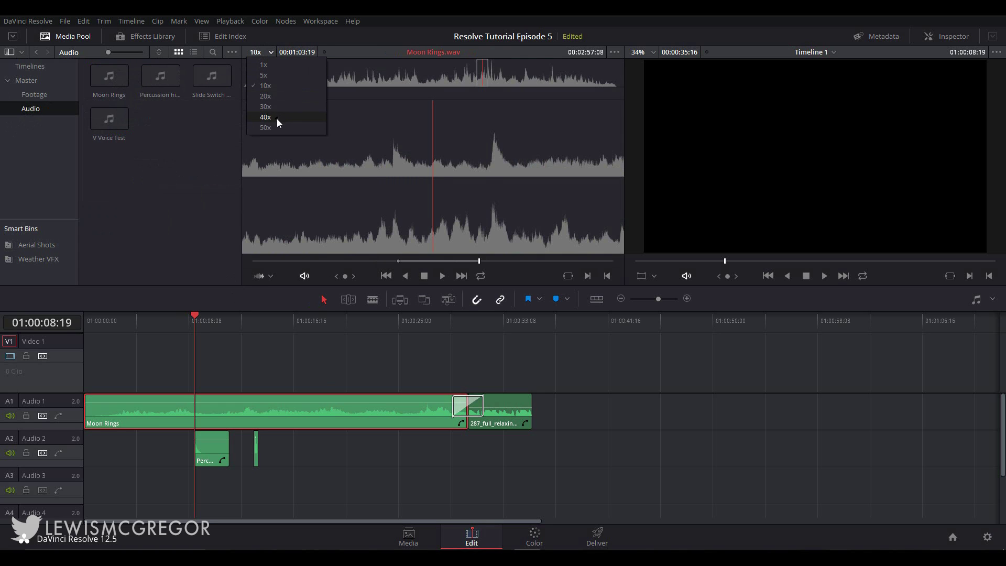
{"action": "left_click", "coordinate": [276, 119]}
{"action": "left_click", "coordinate": [268, 51]}
{"action": "left_click", "coordinate": [266, 128]}
{"action": "left_click", "coordinate": [268, 52]}
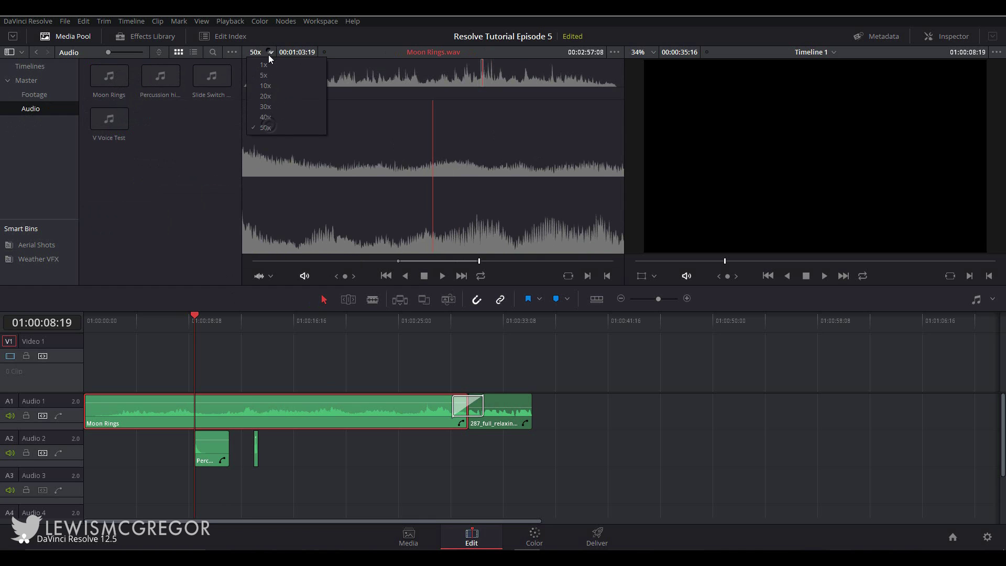
{"action": "left_click", "coordinate": [277, 86]}
{"action": "left_click", "coordinate": [270, 52]}
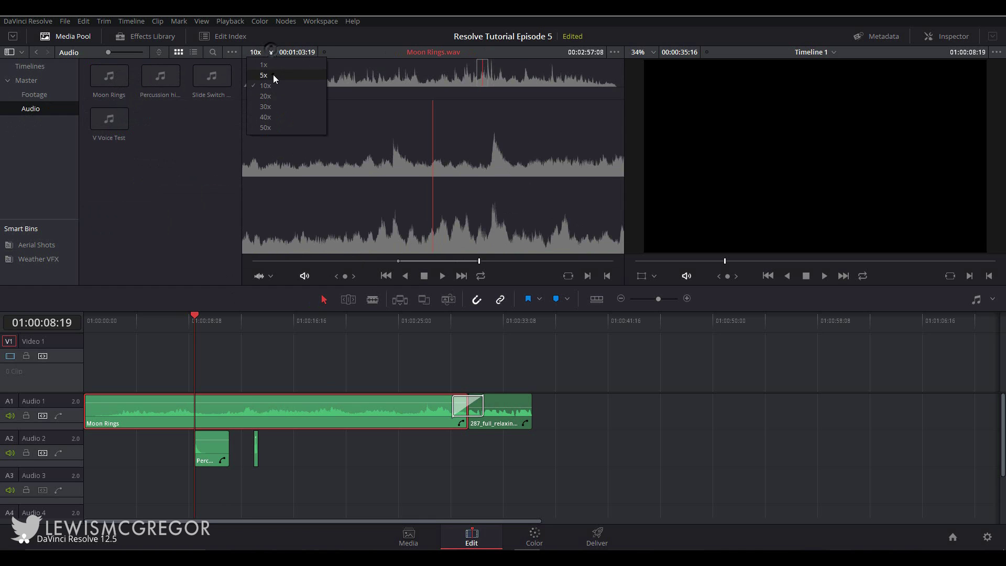
{"action": "left_click", "coordinate": [273, 74]}
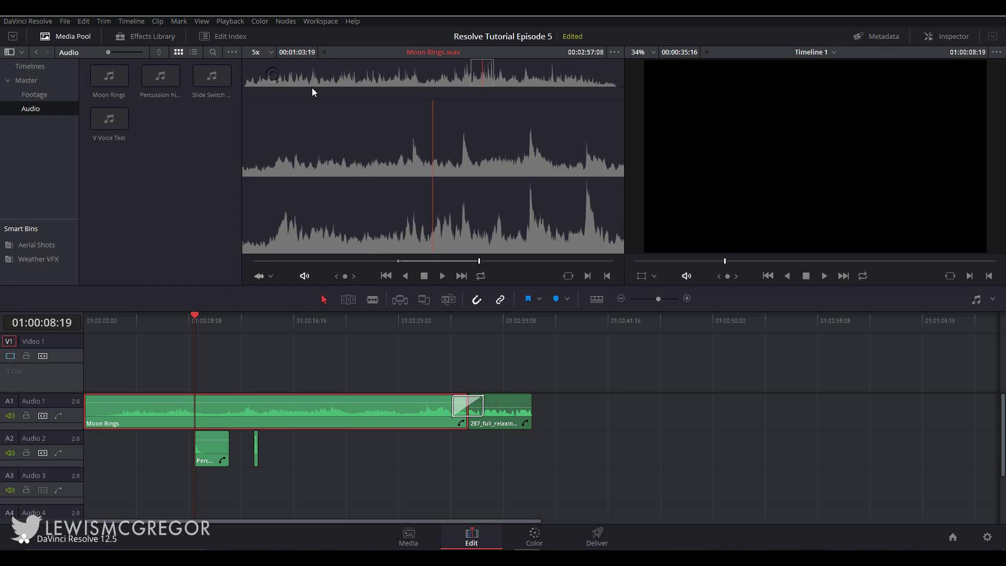
{"action": "left_click", "coordinate": [283, 259]}
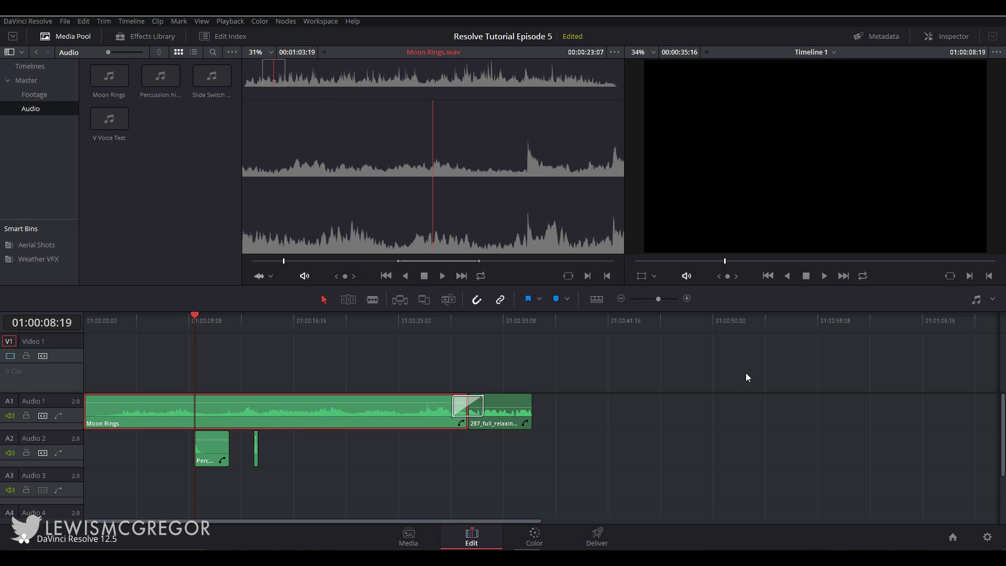
{"action": "left_click", "coordinate": [977, 299]}
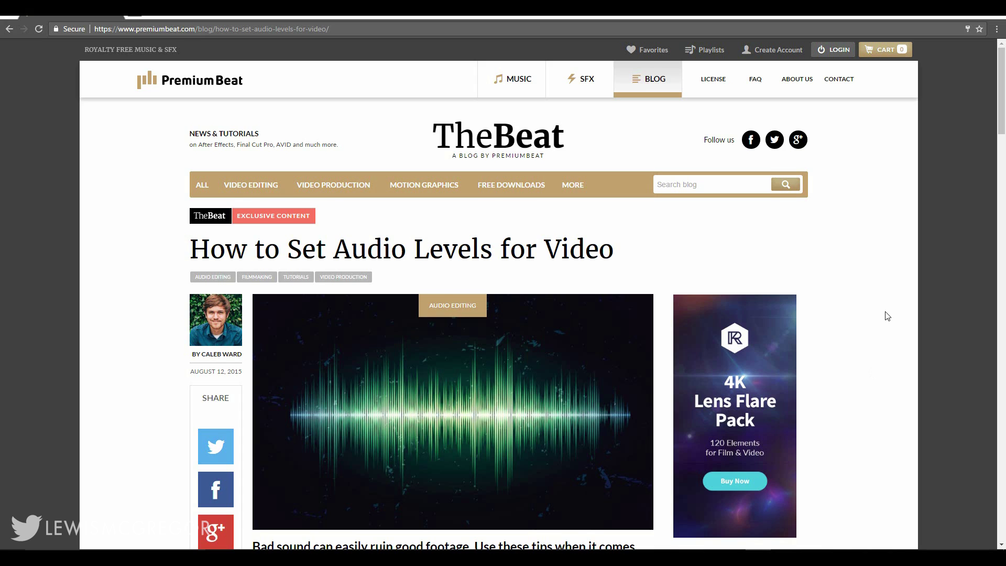
Scroll the enlarged PremiumBeat article down to its list of recommended audio levels.
{"action": "scroll", "coordinate": [887, 315], "scroll_direction": "down", "scroll_amount": 2}
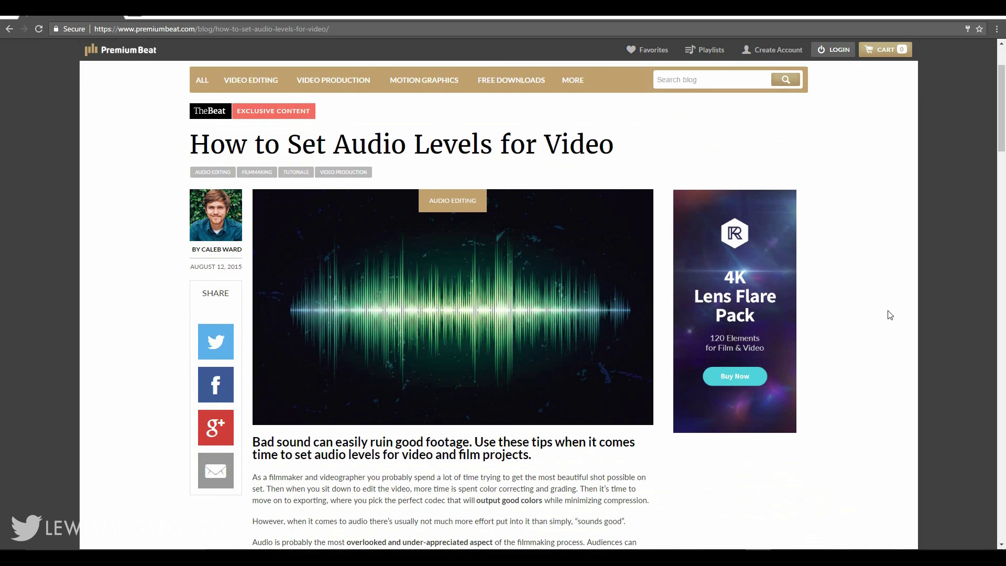
{"action": "scroll", "coordinate": [888, 314], "scroll_direction": "down", "scroll_amount": 7}
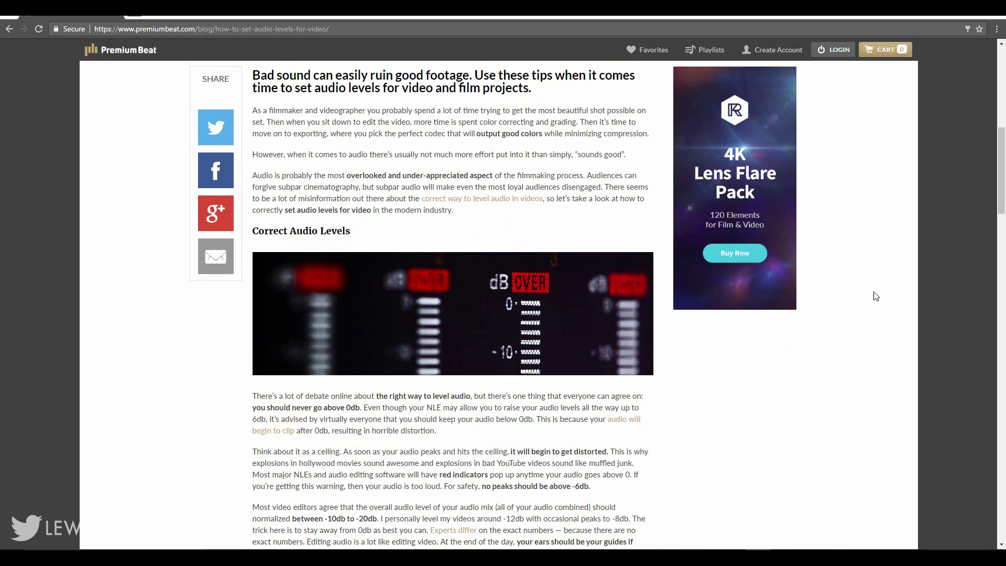
{"action": "scroll", "coordinate": [838, 319], "scroll_direction": "down", "scroll_amount": 4}
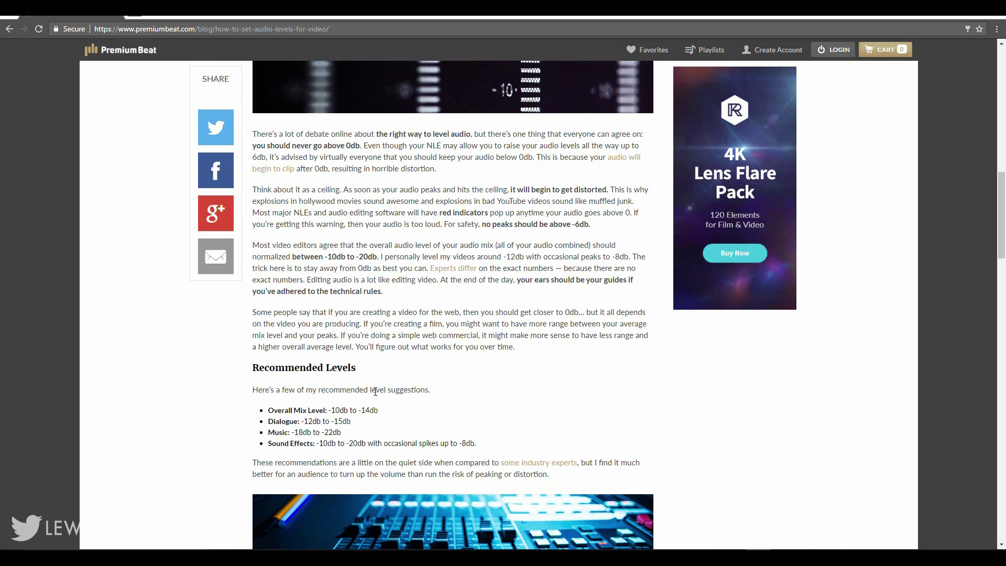
{"action": "scroll", "coordinate": [450, 389], "scroll_direction": "down", "scroll_amount": 2}
{"action": "scroll", "coordinate": [413, 399], "scroll_direction": "down", "scroll_amount": 2}
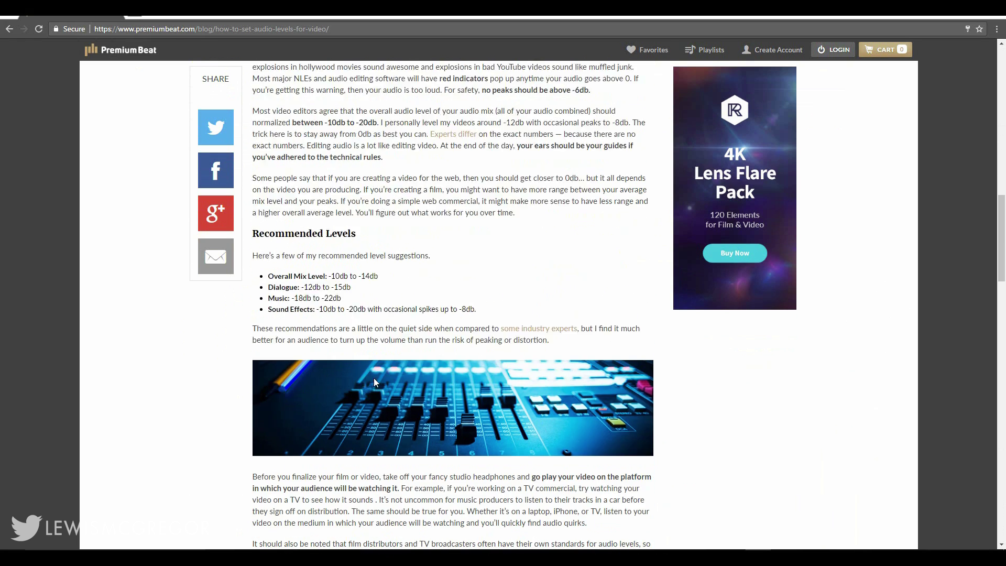
{"action": "scroll", "coordinate": [337, 300], "scroll_direction": "down", "scroll_amount": 1}
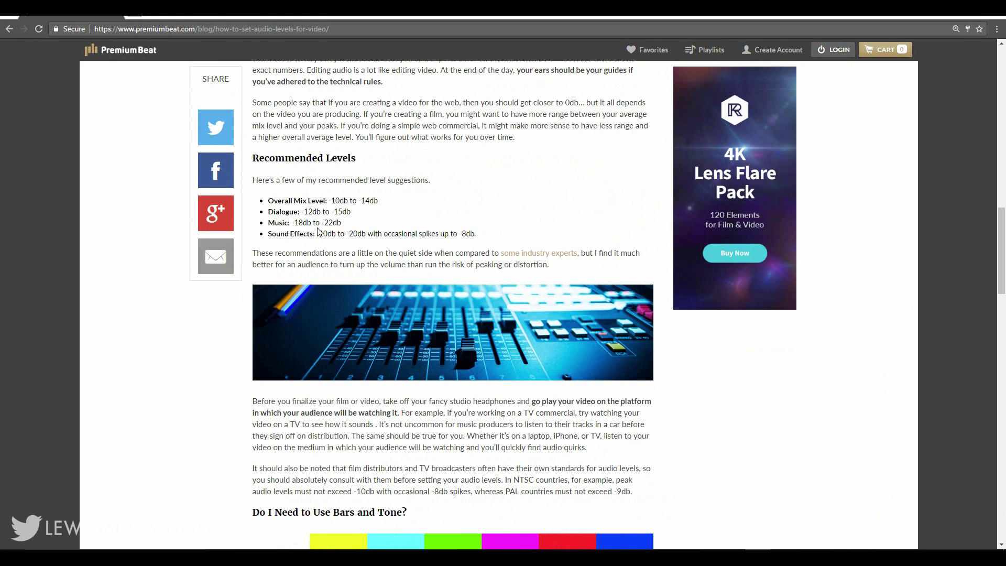
{"action": "key", "text": "ctrl+plus"}
{"action": "key", "text": "ctrl+plus"}
{"action": "key", "text": "ctrl+plus"}
{"action": "key", "text": "ctrl+plus"}
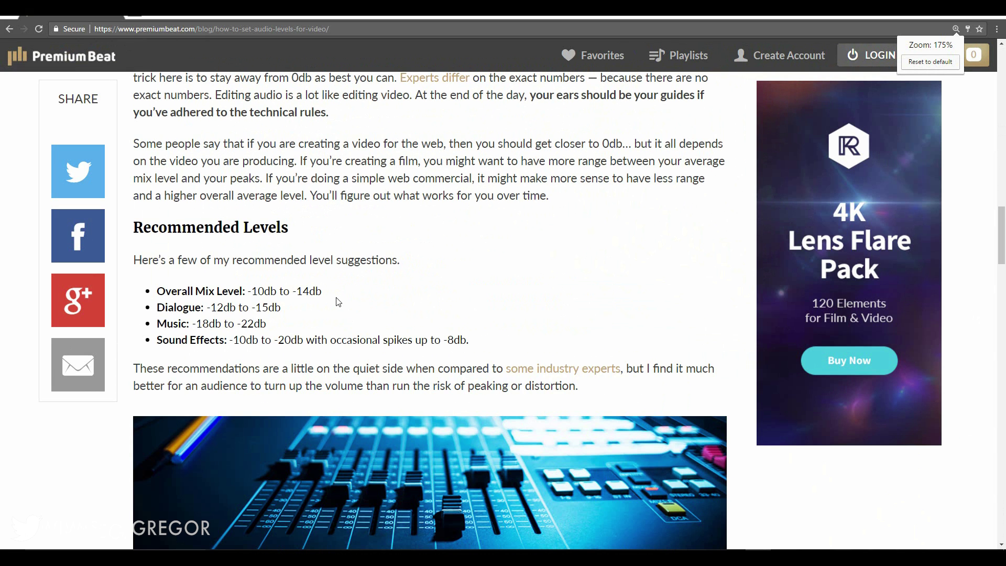
{"action": "scroll", "coordinate": [337, 301], "scroll_direction": "down", "scroll_amount": 3}
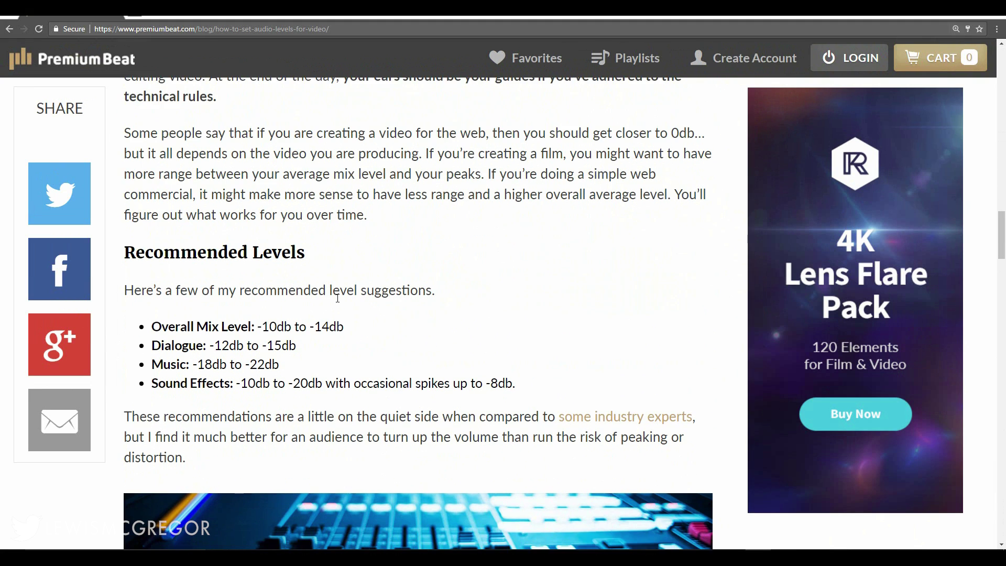
{"action": "scroll", "coordinate": [338, 302], "scroll_direction": "down", "scroll_amount": 1}
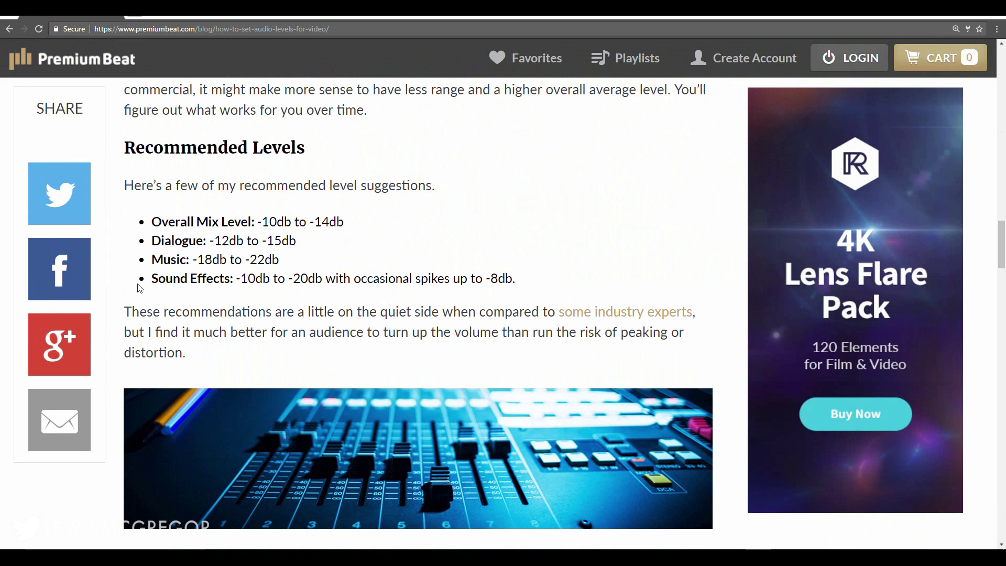
{"action": "scroll", "coordinate": [481, 321], "scroll_direction": "down", "scroll_amount": 4}
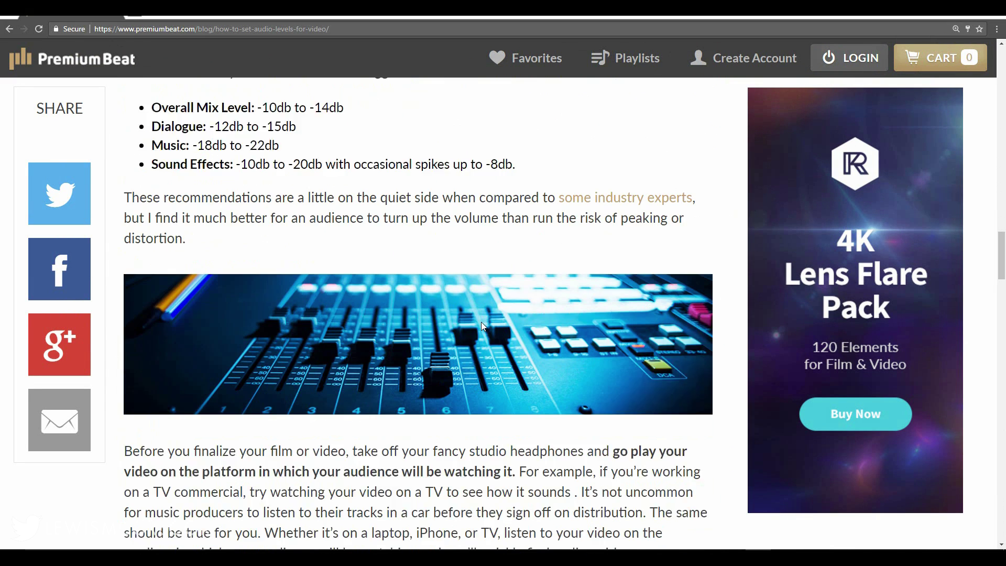
{"action": "scroll", "coordinate": [479, 323], "scroll_direction": "down", "scroll_amount": 3}
{"action": "scroll", "coordinate": [461, 330], "scroll_direction": "up", "scroll_amount": 10}
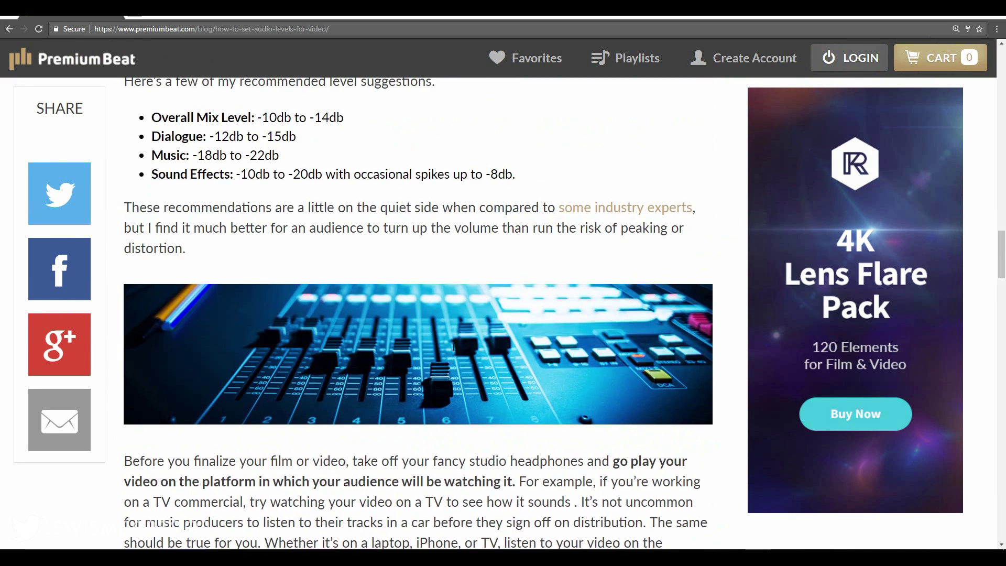
{"action": "scroll", "coordinate": [438, 336], "scroll_direction": "up", "scroll_amount": 2}
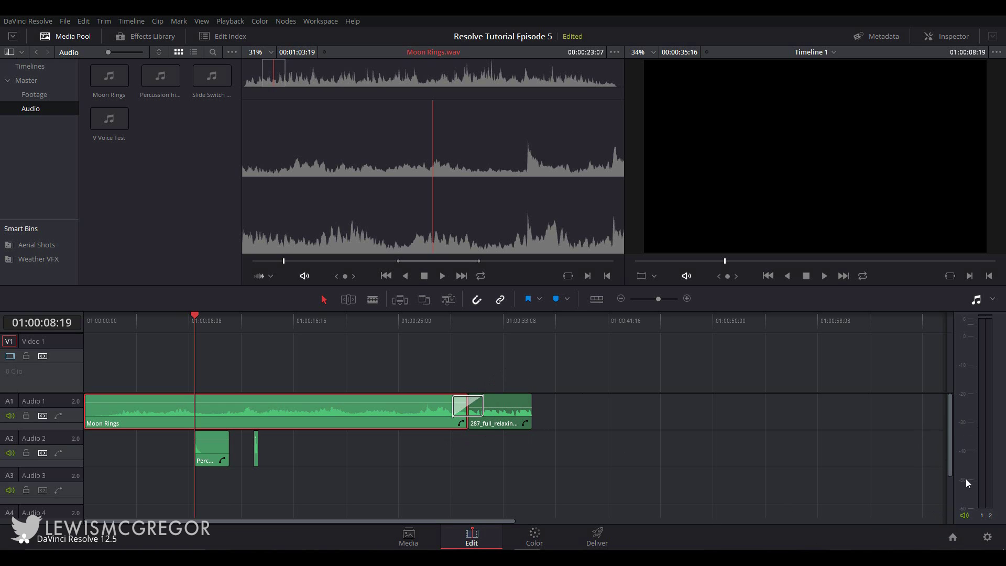
{"action": "key", "text": "space"}
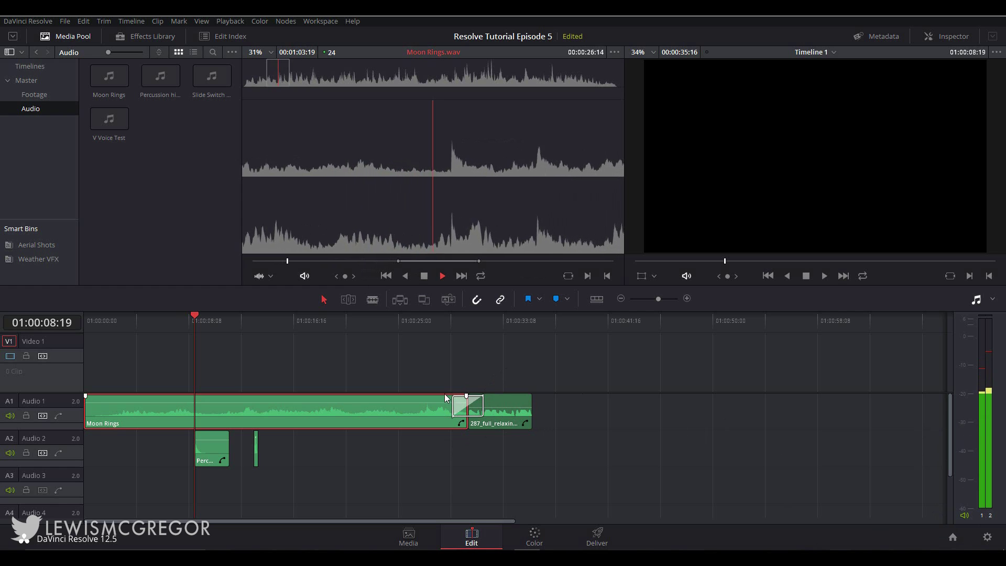
{"action": "key", "text": "space"}
{"action": "left_click", "coordinate": [963, 515]}
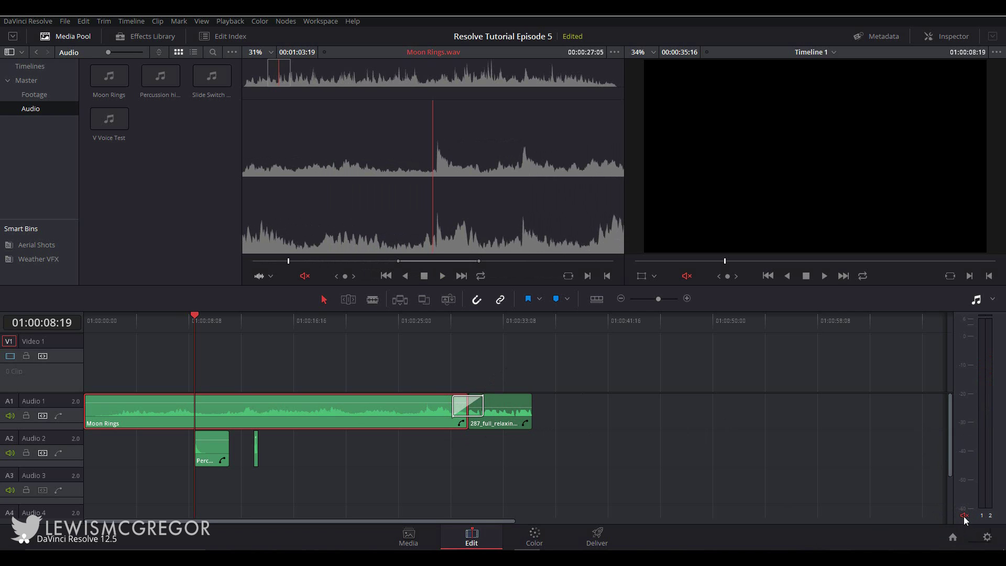
{"action": "left_click", "coordinate": [964, 515]}
{"action": "key", "text": "space"}
{"action": "key", "text": "space"}
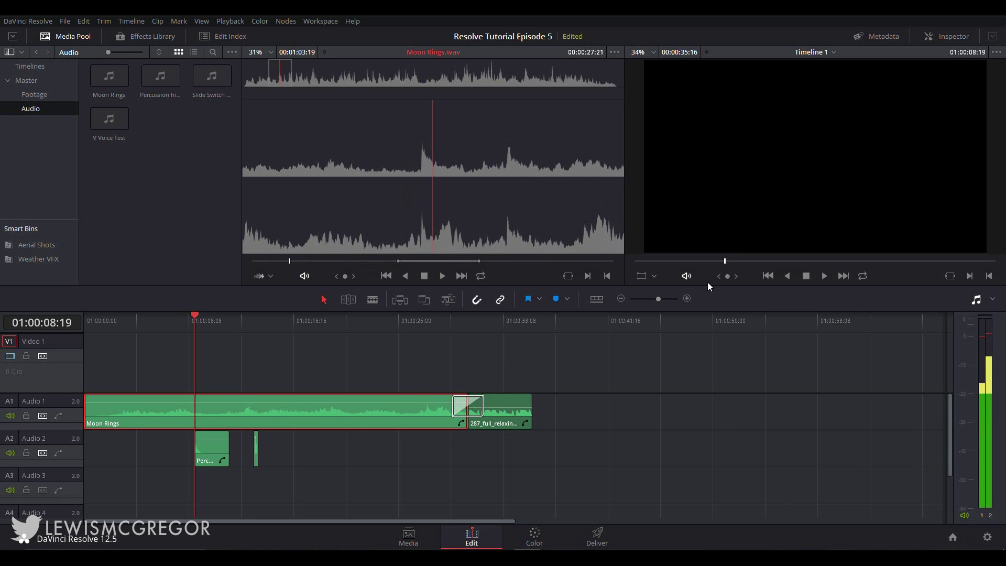
{"action": "left_click", "coordinate": [687, 276]}
{"action": "left_click", "coordinate": [688, 276]}
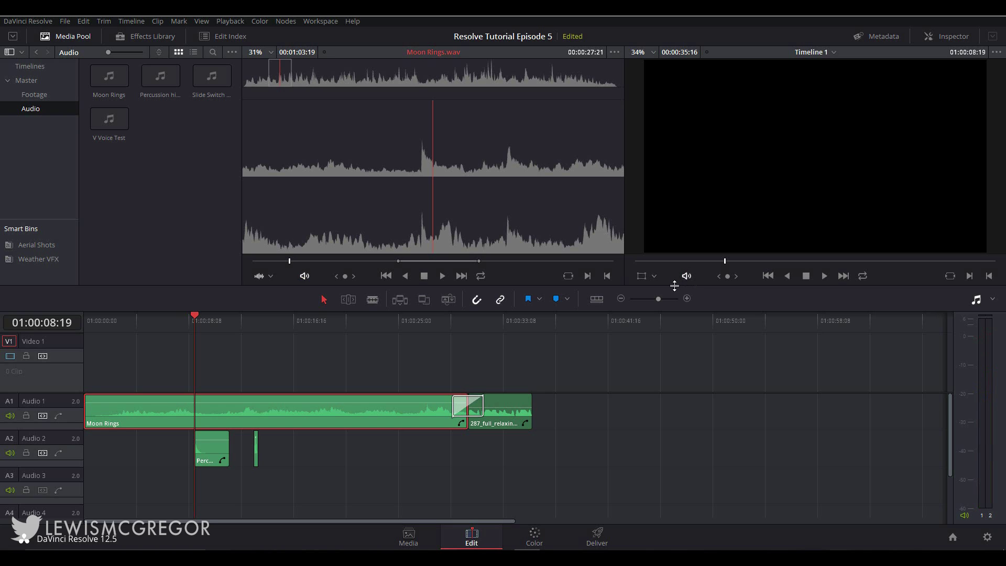
Switch the audio panel to the Clip Mixer and play from near the start of Moon Rings to check levels.
{"action": "left_click", "coordinate": [991, 299]}
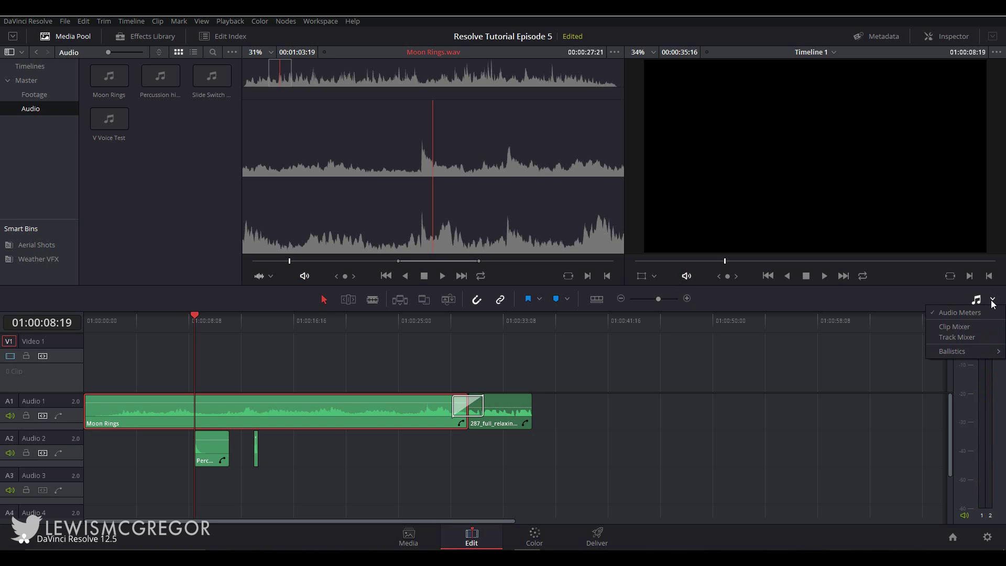
{"action": "left_click", "coordinate": [964, 327]}
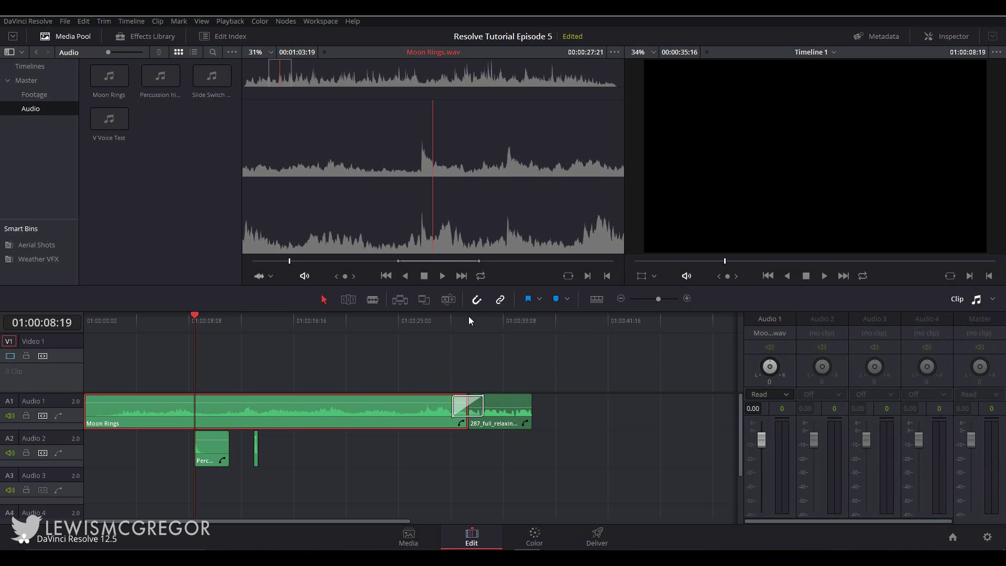
{"action": "left_click", "coordinate": [485, 318]}
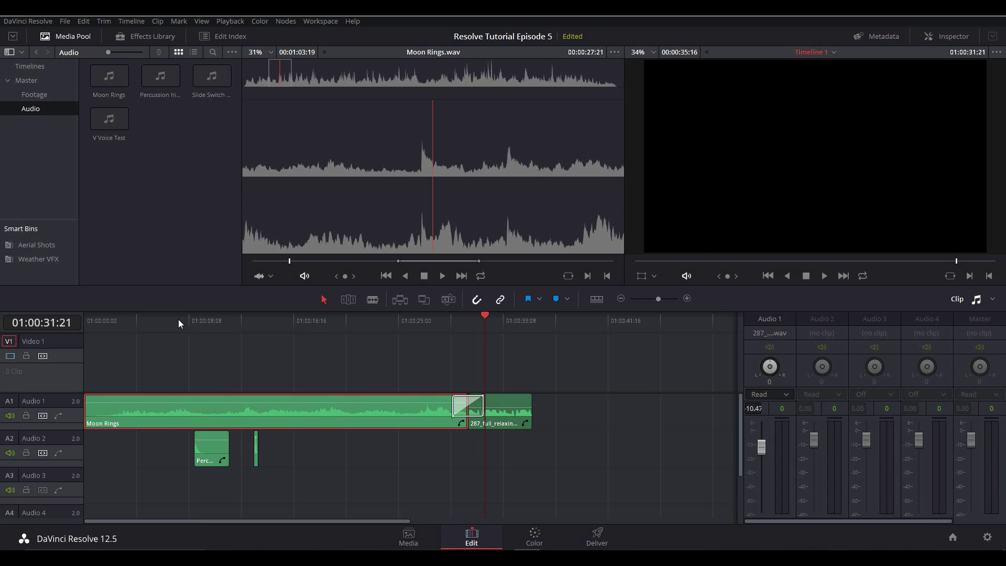
{"action": "left_click", "coordinate": [168, 316]}
{"action": "left_click", "coordinate": [507, 319]}
{"action": "left_click", "coordinate": [155, 320]}
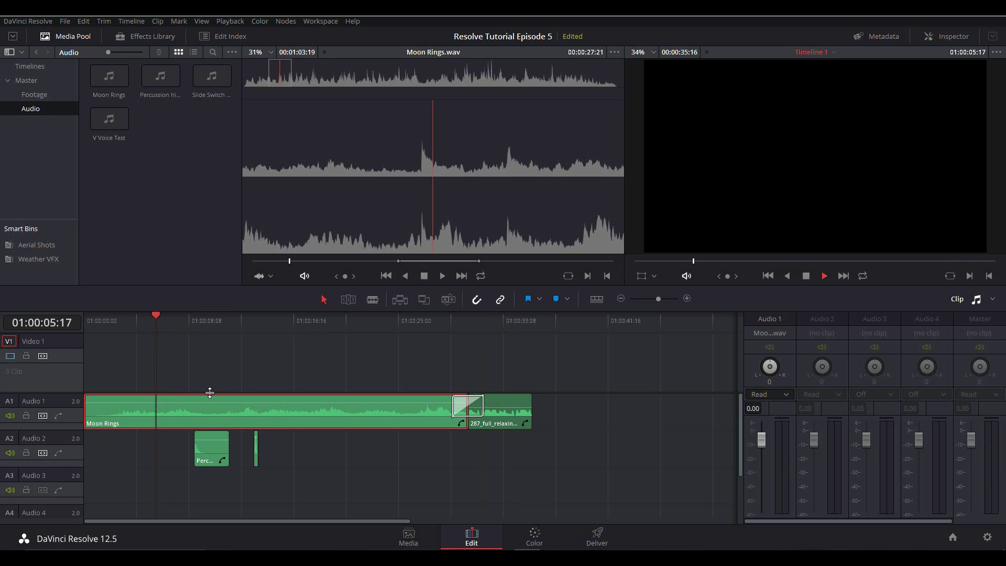
{"action": "key", "text": "space"}
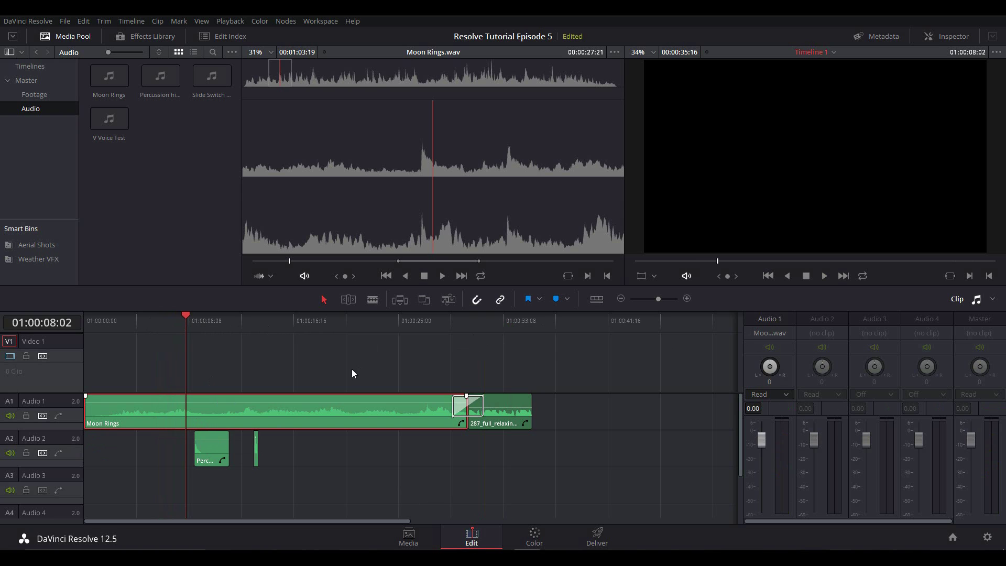
{"action": "key", "text": "space"}
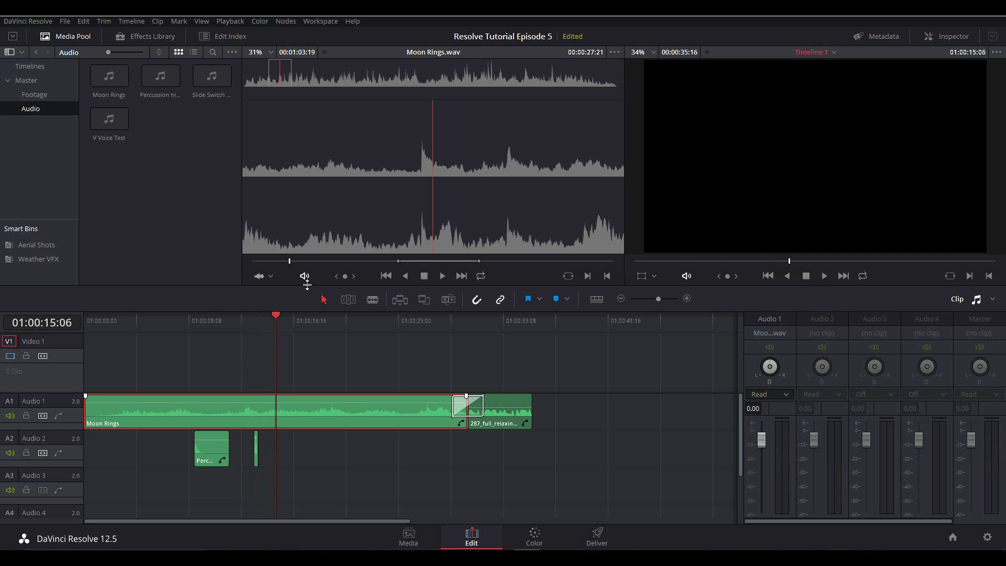
Enlarge the timeline panel and blade Moon Rings at three points into four pieces.
{"action": "left_click_drag", "start_coordinate": [306, 286], "coordinate": [307, 252]}
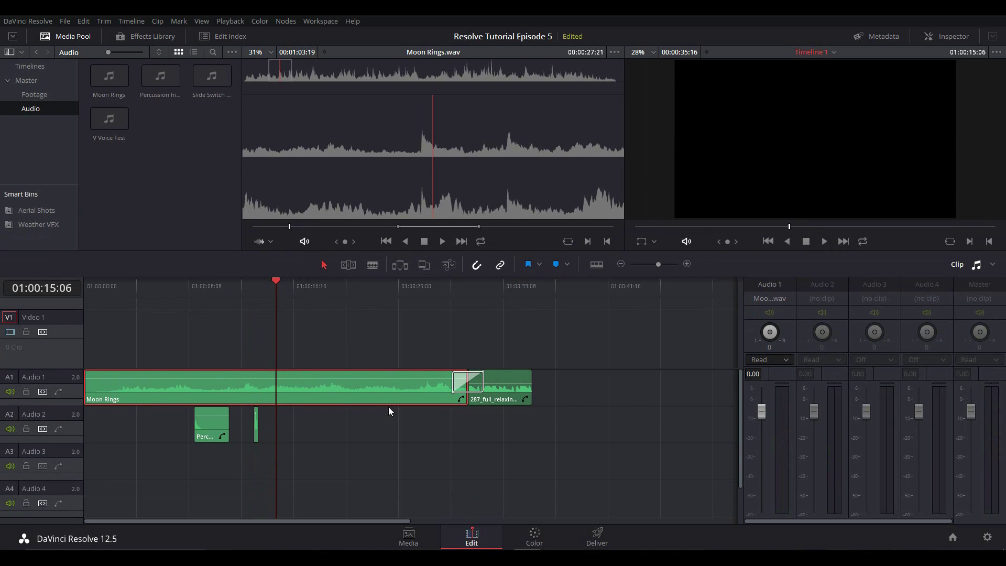
{"action": "key", "text": "b"}
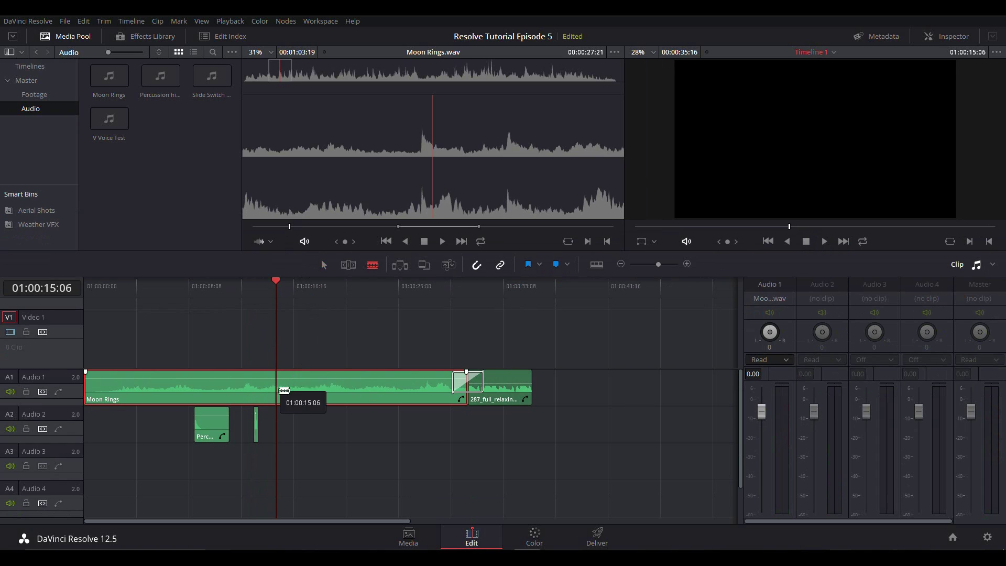
{"action": "left_click", "coordinate": [276, 385]}
{"action": "left_click", "coordinate": [325, 386]}
{"action": "left_click", "coordinate": [390, 387]}
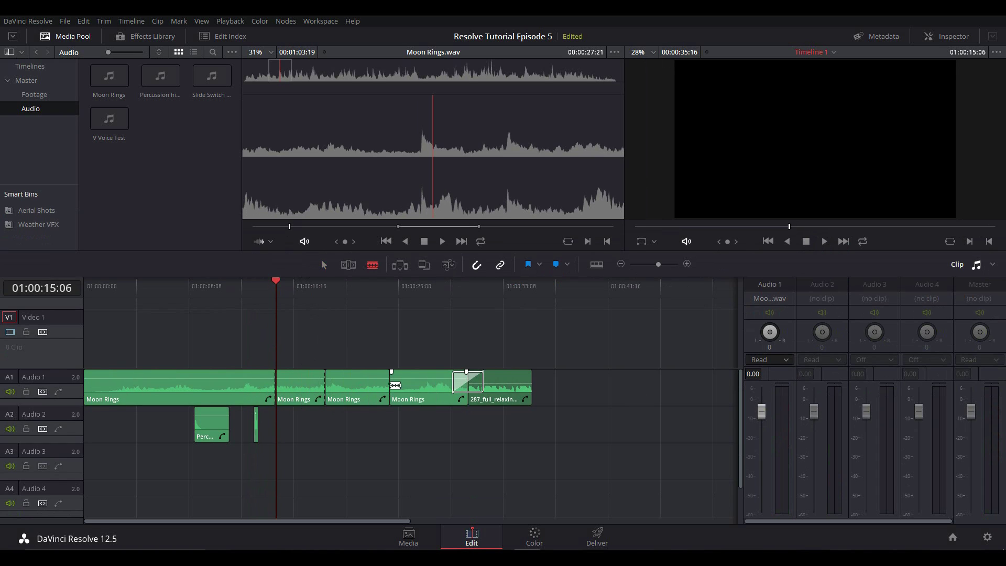
{"action": "key", "text": "a"}
Select the second Moon Rings piece and raise the Audio 1 level to 2.89.
{"action": "left_click", "coordinate": [300, 389]}
{"action": "key", "text": "Up"}
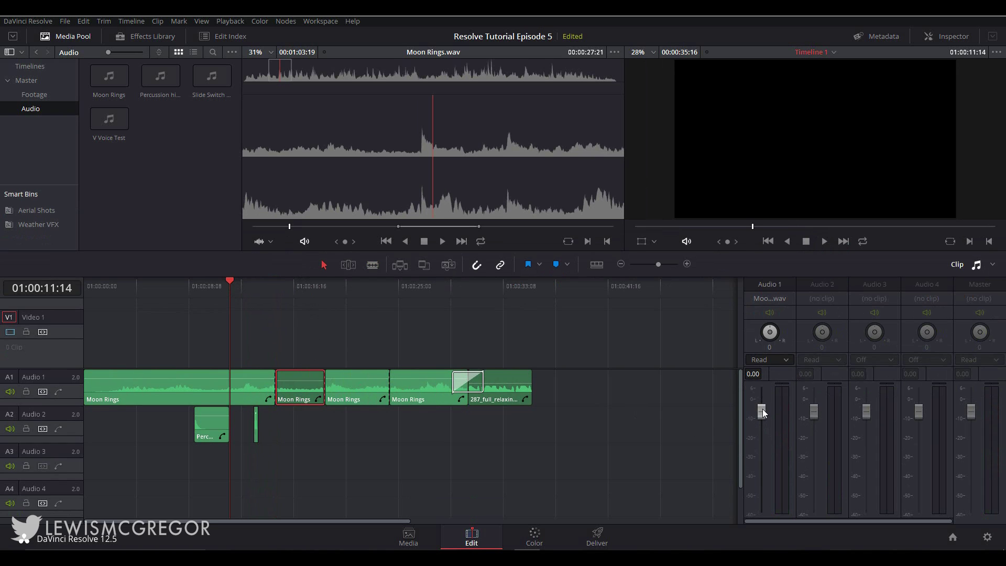
{"action": "left_click_drag", "start_coordinate": [763, 413], "coordinate": [762, 408]}
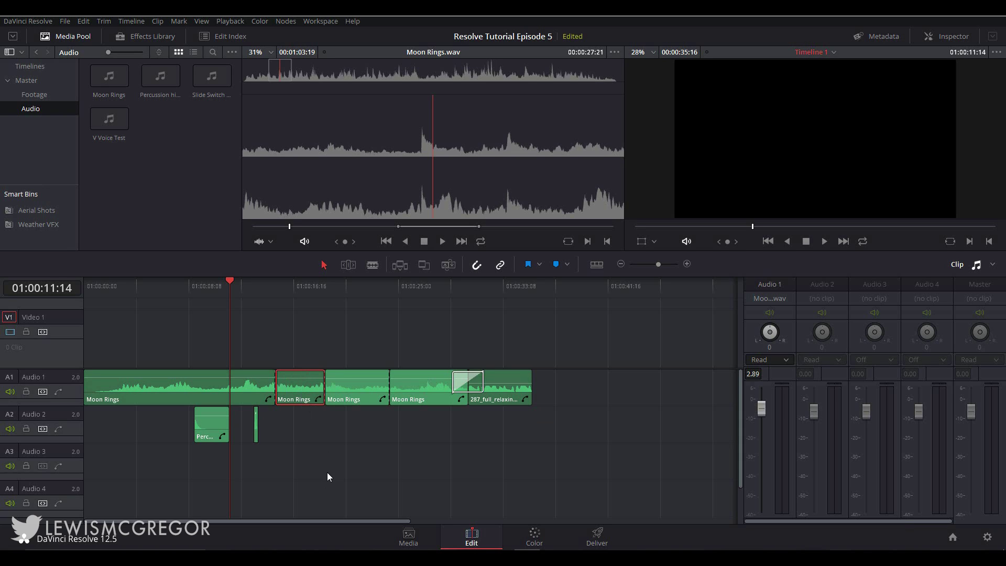
Set the first Moon Rings piece's volume to 5.22, finishing in the Inspector's Volume setting.
{"action": "left_click", "coordinate": [264, 398]}
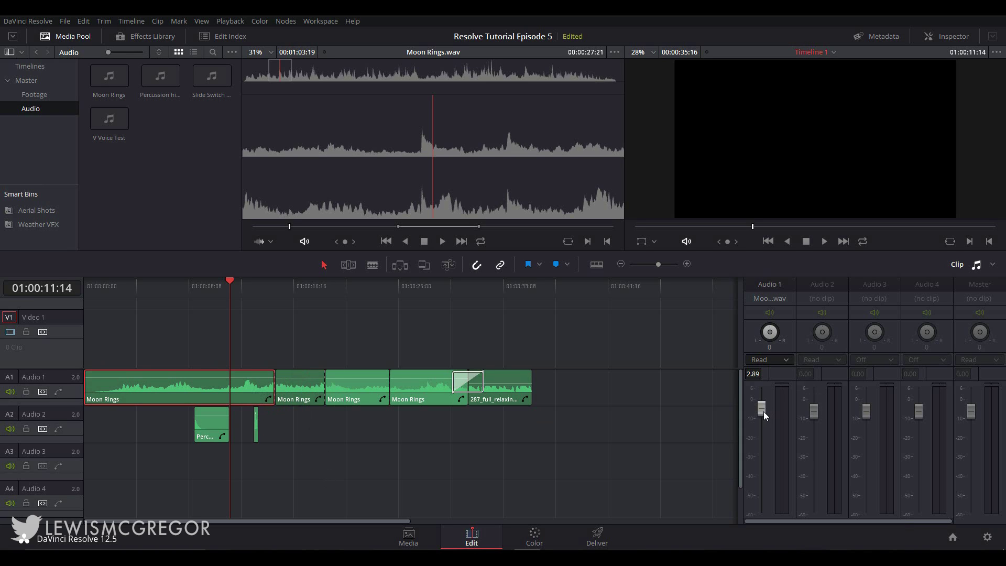
{"action": "mouse_move", "coordinate": [762, 411]}
{"action": "left_mouse_down"}
{"action": "mouse_move", "coordinate": [767, 441]}
{"action": "mouse_move", "coordinate": [768, 408]}
{"action": "left_mouse_up"}
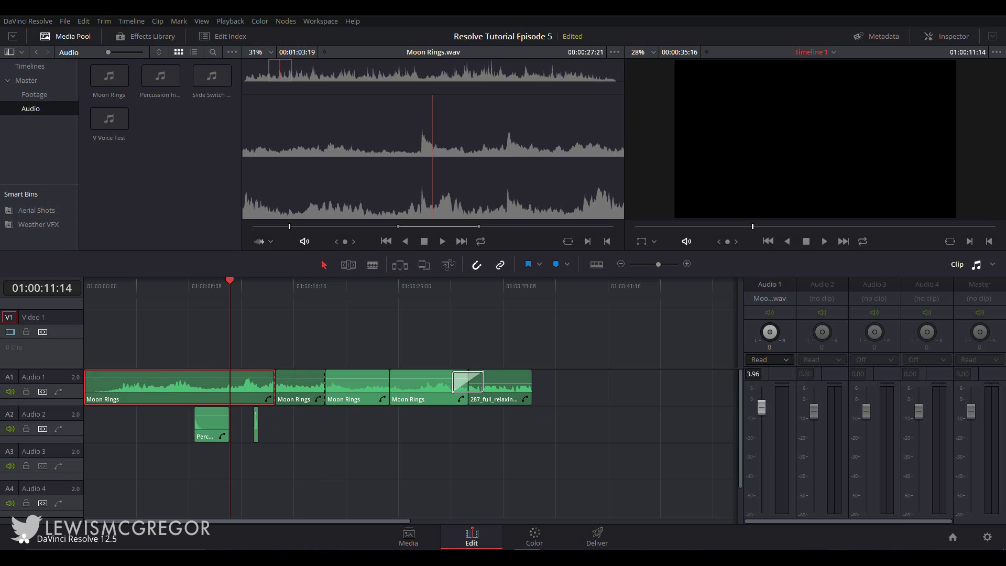
{"action": "left_click_drag", "start_coordinate": [758, 373], "coordinate": [758, 369]}
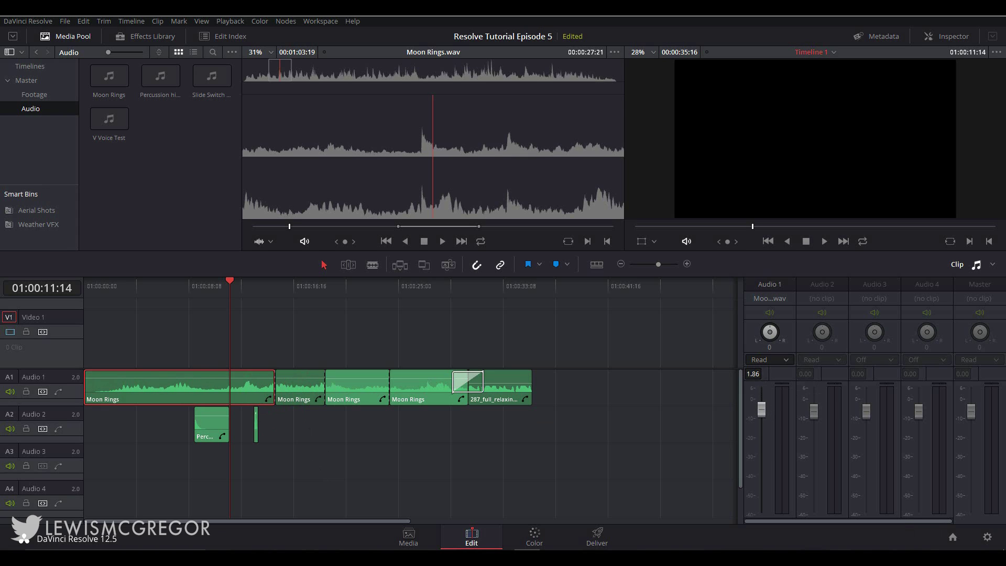
{"action": "mouse_move", "coordinate": [257, 377]}
{"action": "left_mouse_down"}
{"action": "mouse_move", "coordinate": [257, 389]}
{"action": "mouse_move", "coordinate": [257, 372]}
{"action": "left_mouse_up"}
{"action": "left_click", "coordinate": [946, 37]}
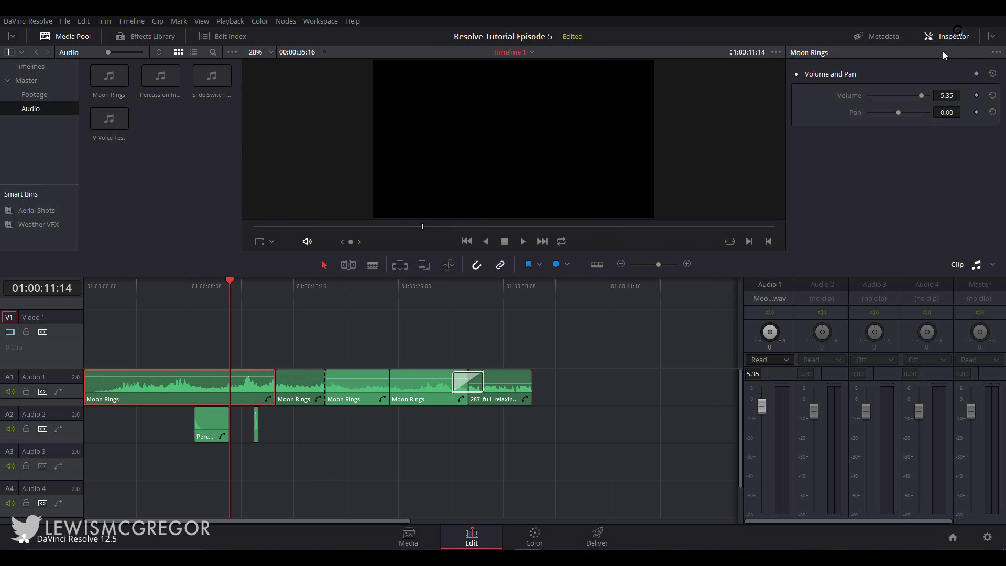
{"action": "mouse_move", "coordinate": [909, 95]}
{"action": "left_mouse_down"}
{"action": "mouse_move", "coordinate": [888, 100]}
{"action": "mouse_move", "coordinate": [921, 99]}
{"action": "left_mouse_up"}
{"action": "scroll", "coordinate": [919, 98], "scroll_direction": "up", "scroll_amount": 1}
Play the timeline while riding the Audio 1 fader on the second Moon Rings piece, ending at -2.99.
{"action": "left_click", "coordinate": [301, 387]}
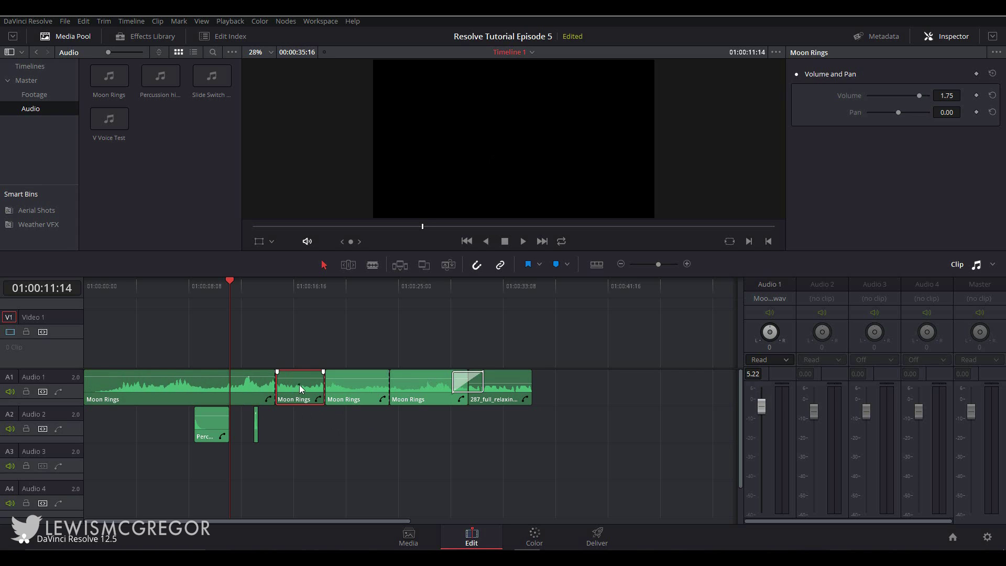
{"action": "left_click", "coordinate": [146, 296]}
{"action": "key", "text": "space"}
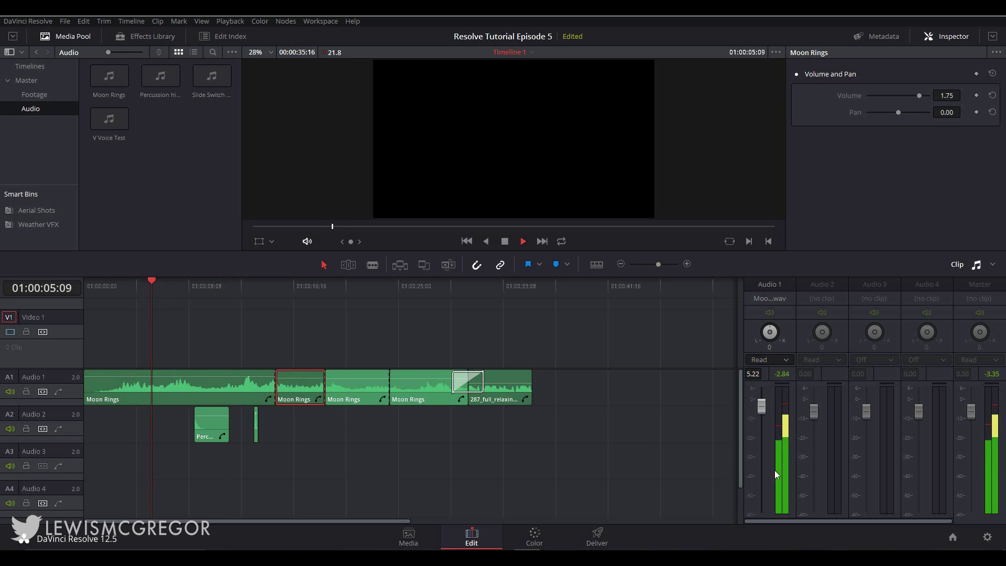
{"action": "mouse_move", "coordinate": [765, 410]}
{"action": "left_mouse_down"}
{"action": "mouse_move", "coordinate": [762, 425]}
{"action": "mouse_move", "coordinate": [762, 413]}
{"action": "left_mouse_up"}
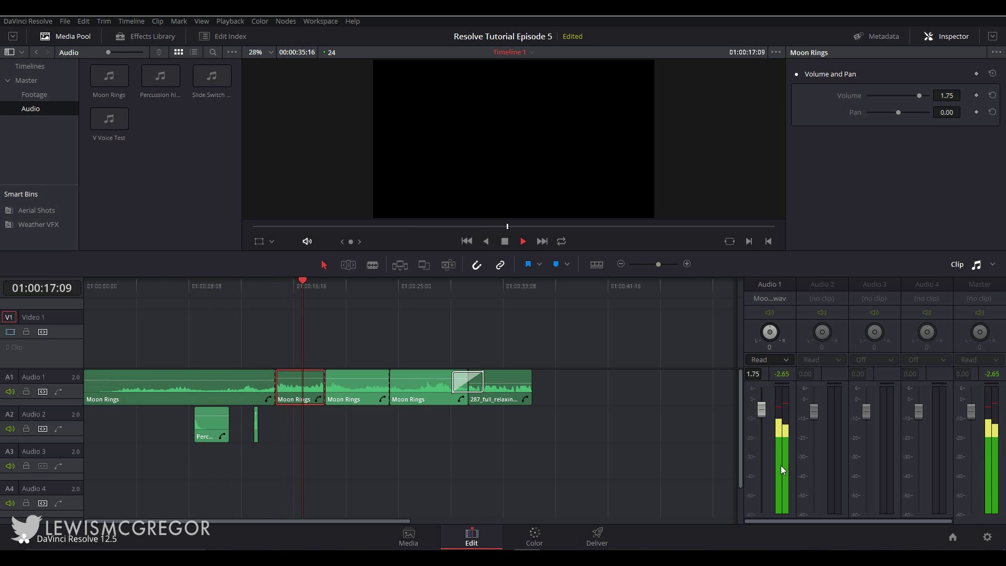
{"action": "left_click_drag", "start_coordinate": [761, 410], "coordinate": [762, 419]}
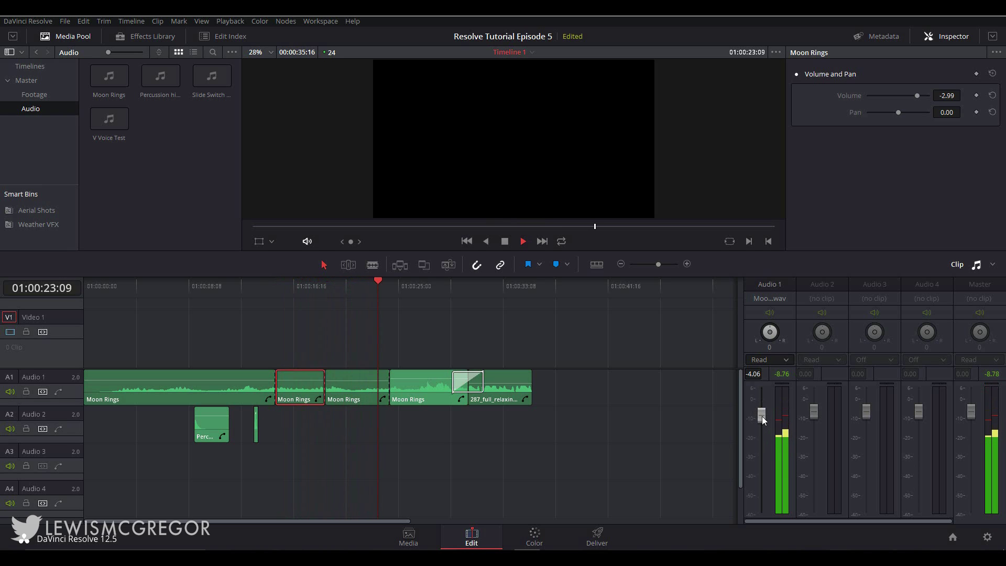
{"action": "left_click_drag", "start_coordinate": [762, 419], "coordinate": [762, 408]}
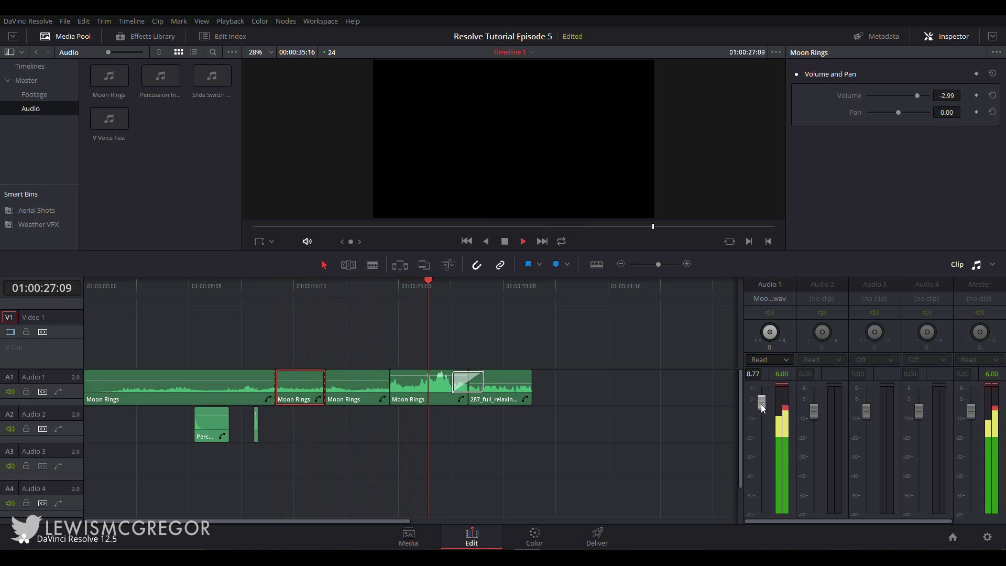
{"action": "left_click_drag", "start_coordinate": [762, 408], "coordinate": [760, 422]}
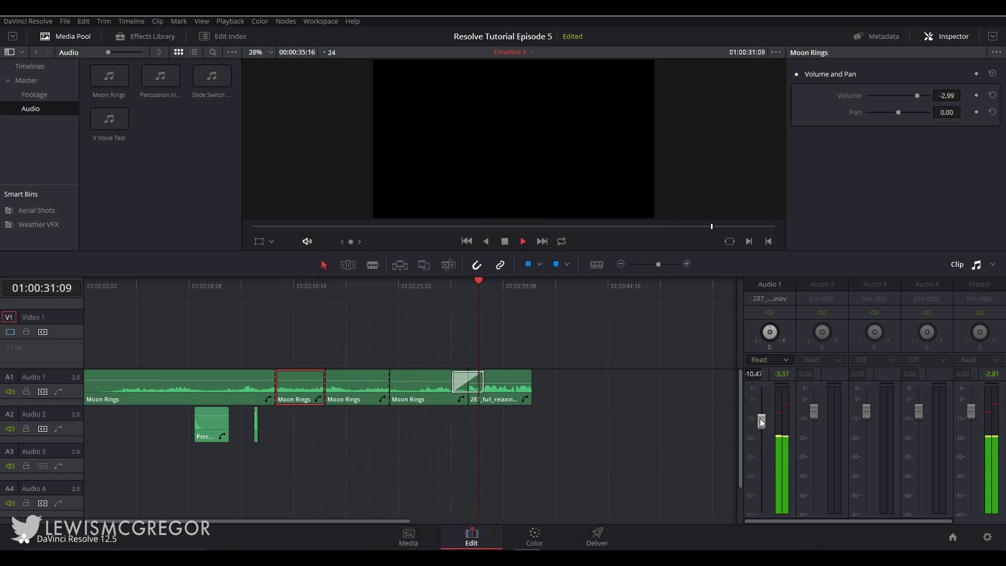
{"action": "key", "text": "space"}
Raise the middle Moon Rings piece's volume and move the playhead to about 01:00:20.
{"action": "left_click", "coordinate": [227, 285]}
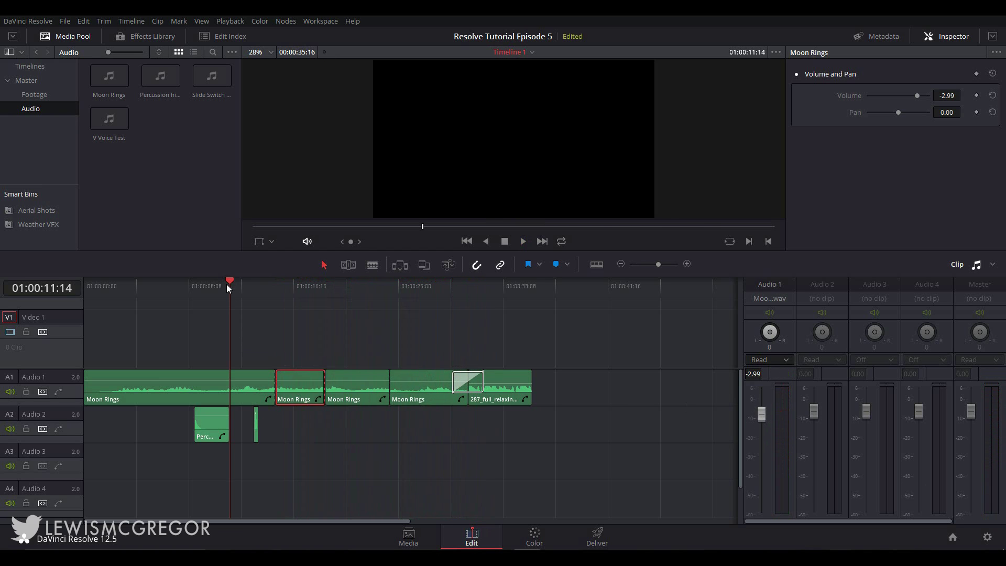
{"action": "left_click_drag", "start_coordinate": [351, 381], "coordinate": [350, 373]}
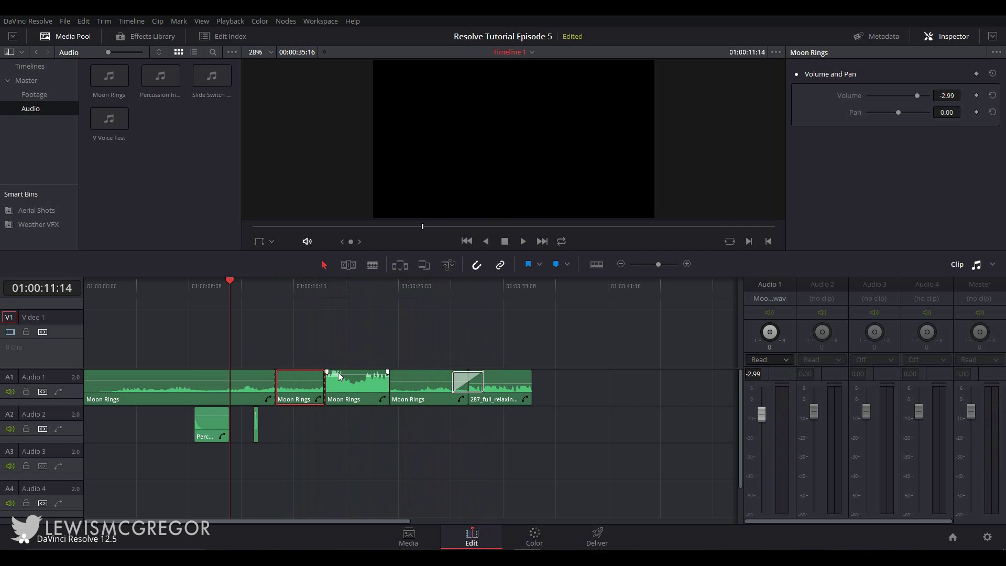
{"action": "scroll", "coordinate": [347, 381], "scroll_direction": "up", "scroll_amount": 3}
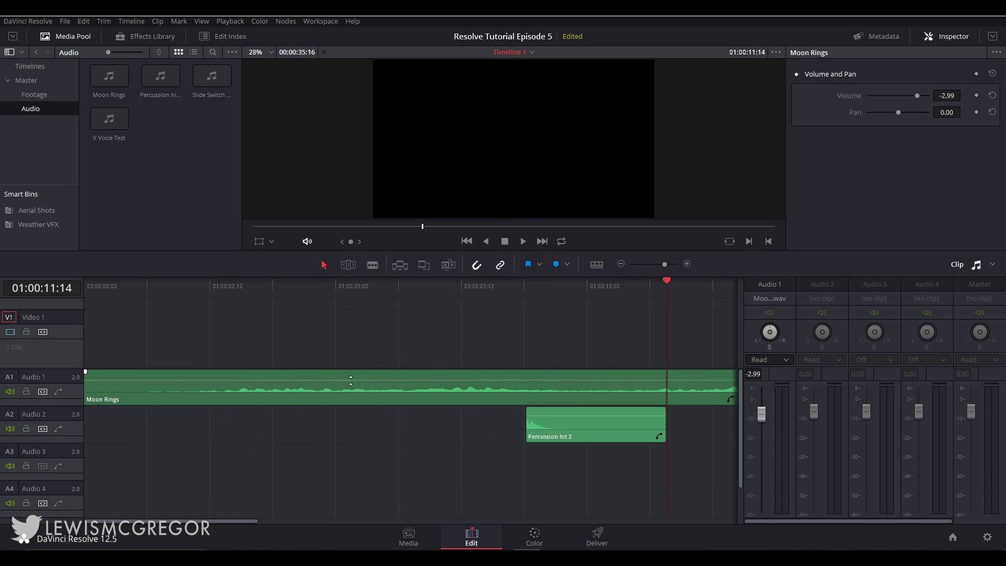
{"action": "scroll", "coordinate": [467, 396], "scroll_direction": "down", "scroll_amount": 3}
{"action": "left_click", "coordinate": [341, 284]}
{"action": "scroll", "coordinate": [356, 362], "scroll_direction": "up", "scroll_amount": 4}
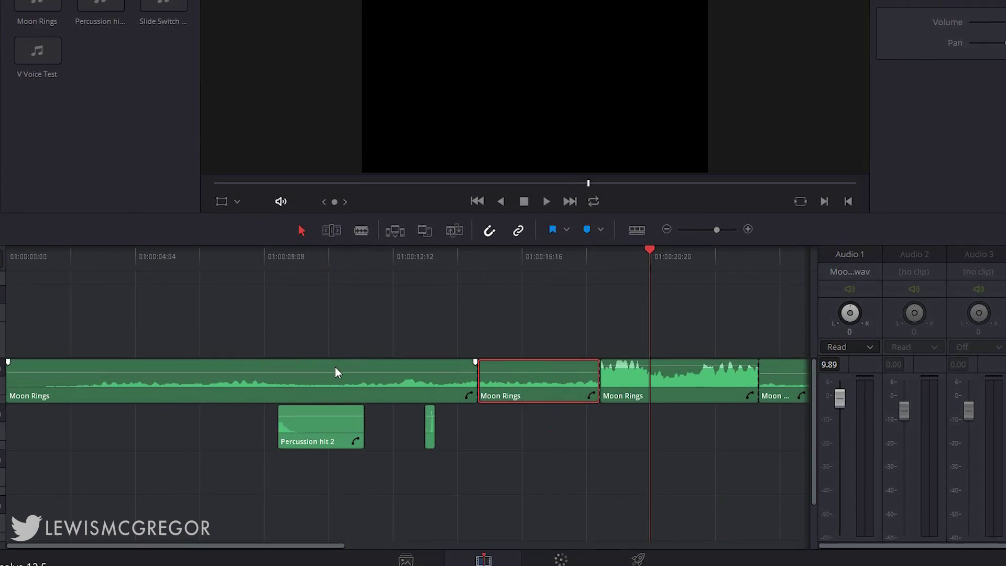
{"action": "scroll", "coordinate": [323, 314], "scroll_direction": "up", "scroll_amount": 3}
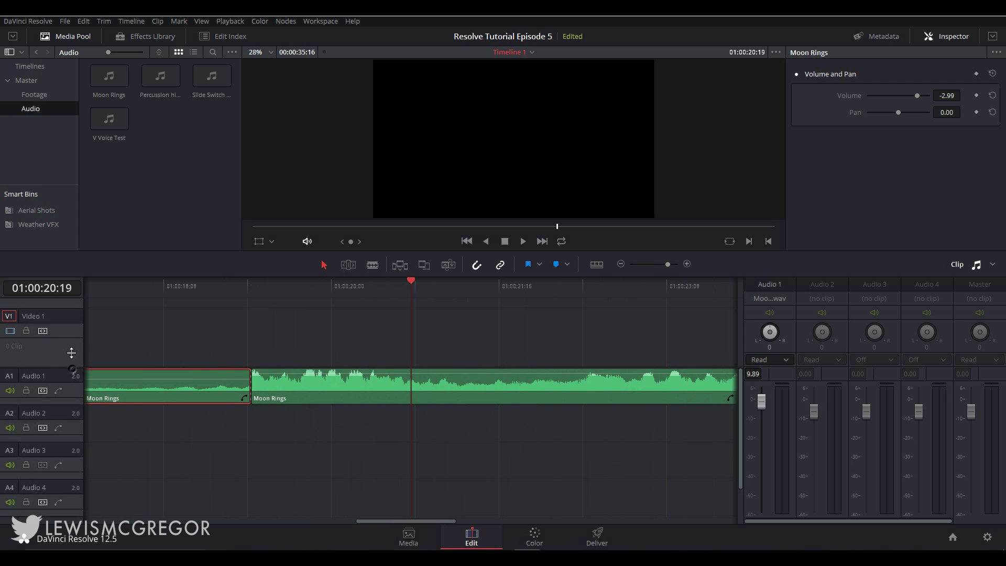
{"action": "scroll", "coordinate": [73, 369], "scroll_direction": "down", "scroll_amount": 2}
Temporarily make the Audio 1 track much taller, then shrink it back down.
{"action": "left_click_drag", "start_coordinate": [76, 373], "coordinate": [76, 433]}
{"action": "scroll", "coordinate": [389, 395], "scroll_direction": "down", "scroll_amount": 3}
{"action": "scroll", "coordinate": [390, 391], "scroll_direction": "down", "scroll_amount": 4}
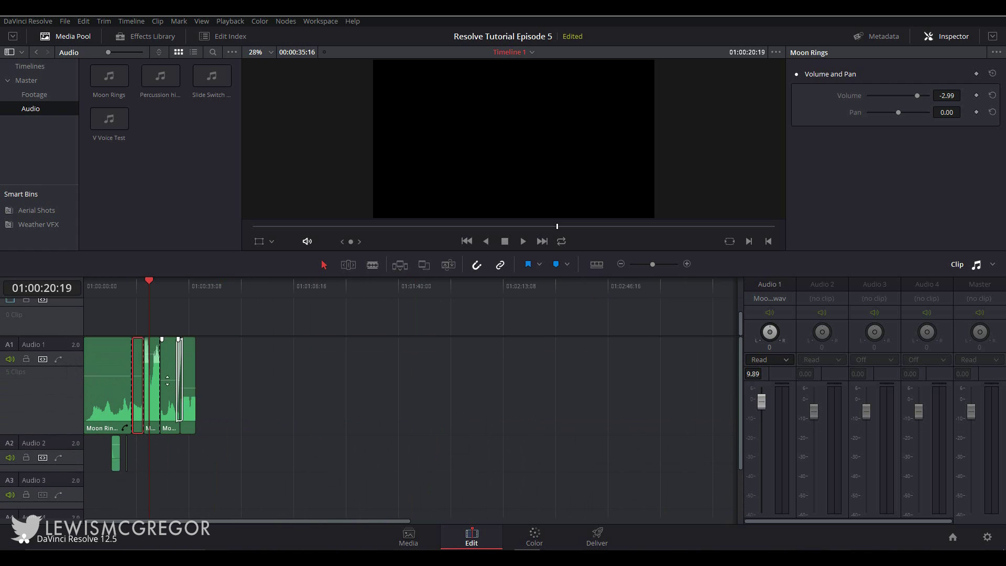
{"action": "scroll", "coordinate": [174, 382], "scroll_direction": "up", "scroll_amount": 4}
{"action": "scroll", "coordinate": [174, 381], "scroll_direction": "down", "scroll_amount": 2}
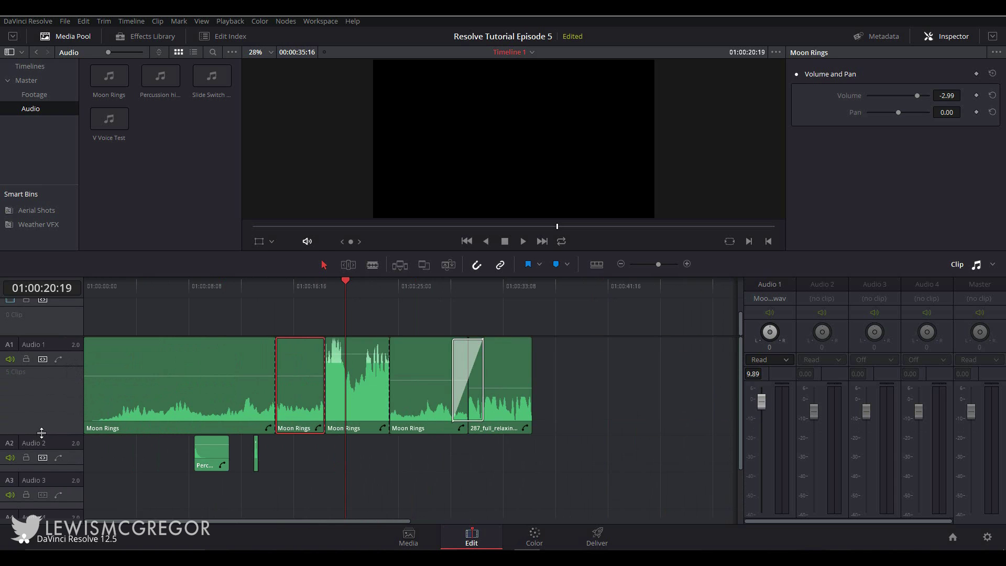
{"action": "left_click_drag", "start_coordinate": [41, 432], "coordinate": [30, 384]}
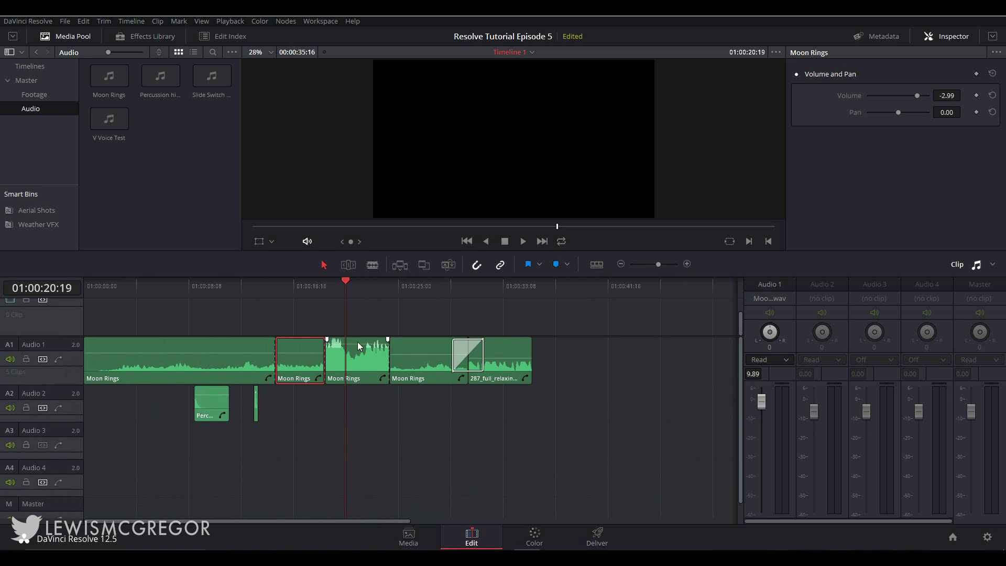
Lower the third Moon Rings clip's volume and open the Audio page of Project Settings.
{"action": "left_click_drag", "start_coordinate": [359, 346], "coordinate": [356, 366]}
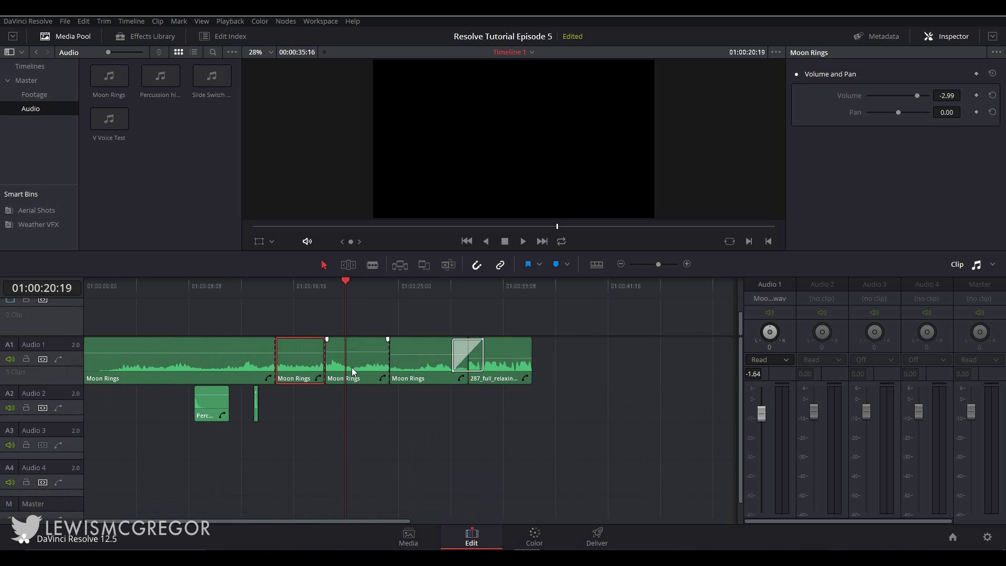
{"action": "left_click", "coordinate": [987, 536]}
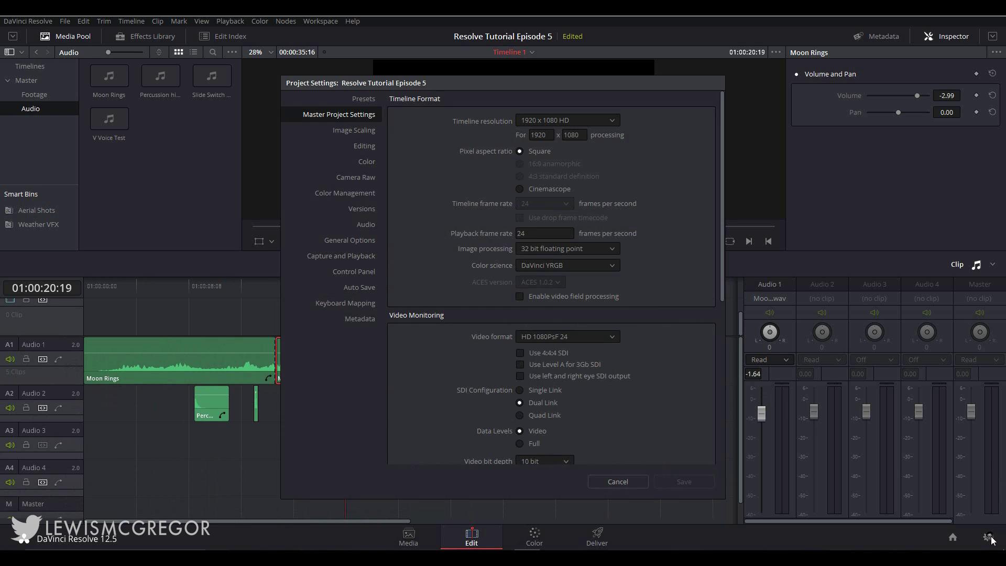
{"action": "left_click", "coordinate": [373, 224]}
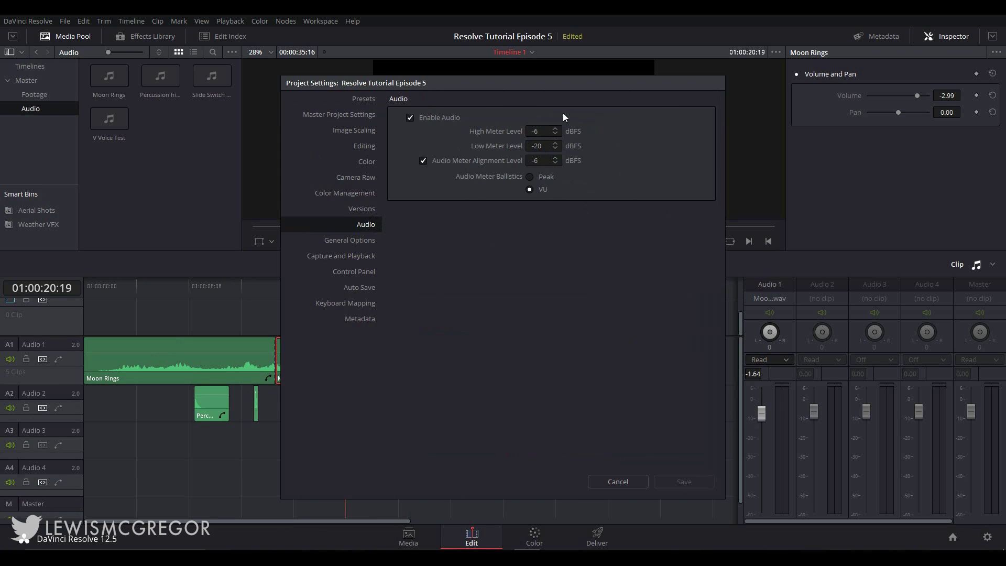
Cancel project settings and audition Moon Rings panned to one side, leaving pan at 0.00.
{"action": "left_click", "coordinate": [617, 482]}
{"action": "mouse_move", "coordinate": [774, 337]}
{"action": "left_mouse_down"}
{"action": "mouse_move", "coordinate": [761, 334]}
{"action": "mouse_move", "coordinate": [771, 335]}
{"action": "left_mouse_up"}
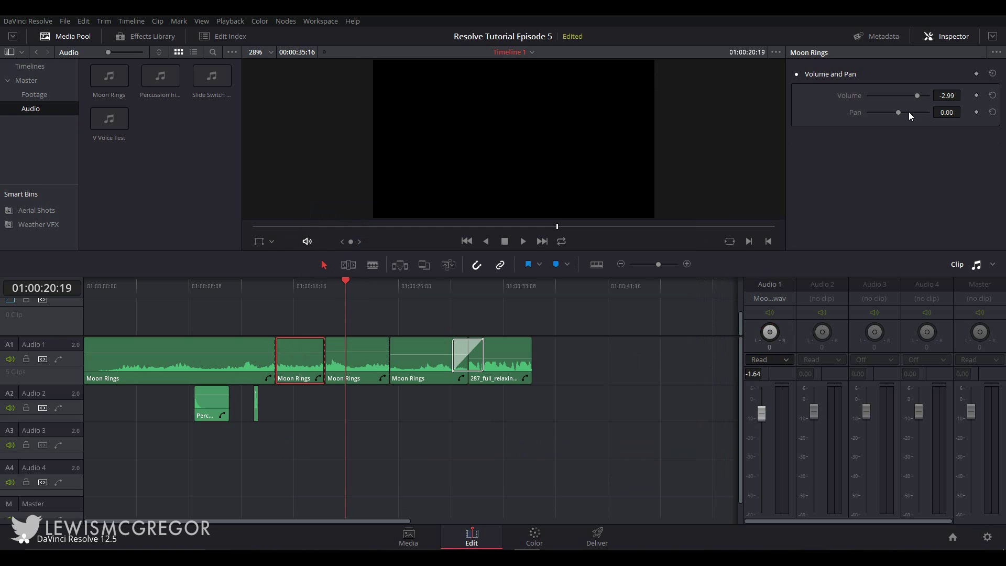
{"action": "left_click_drag", "start_coordinate": [897, 114], "coordinate": [944, 118]}
{"action": "key", "text": "space"}
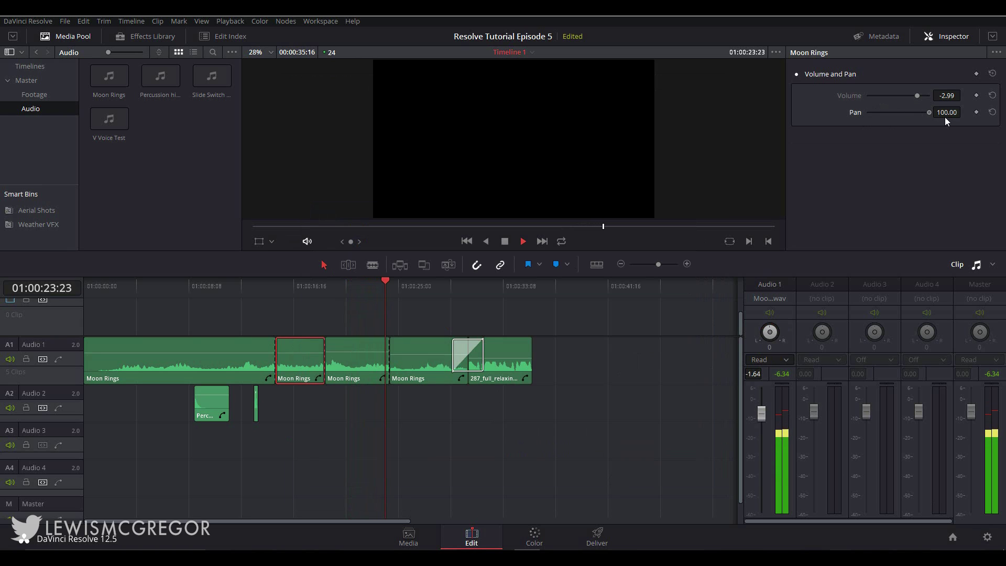
{"action": "key", "text": "space"}
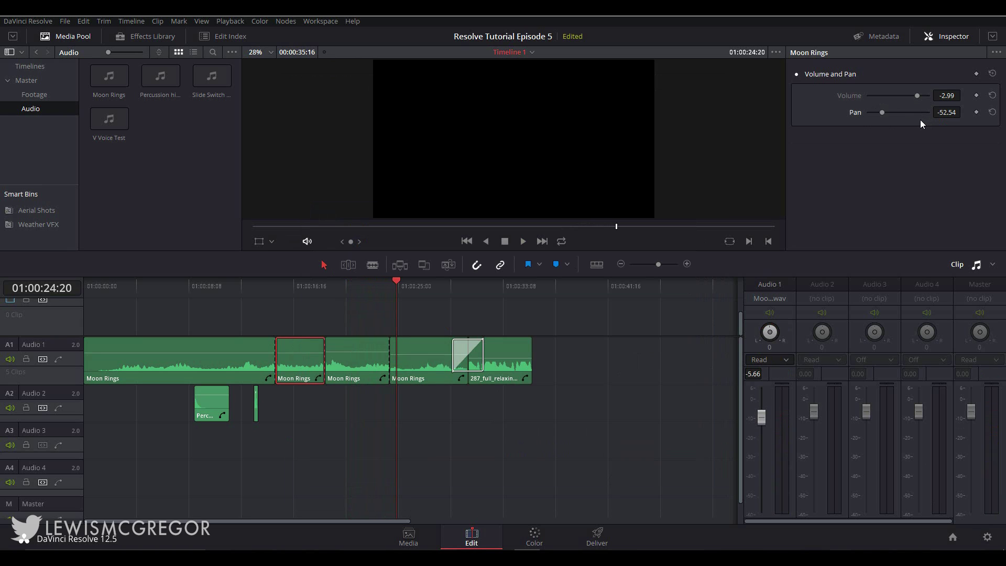
Switch the mixer to Track Mixer showing Audio 1–4 and Master, and select the first Moon Rings clip.
{"action": "left_click", "coordinate": [992, 267]}
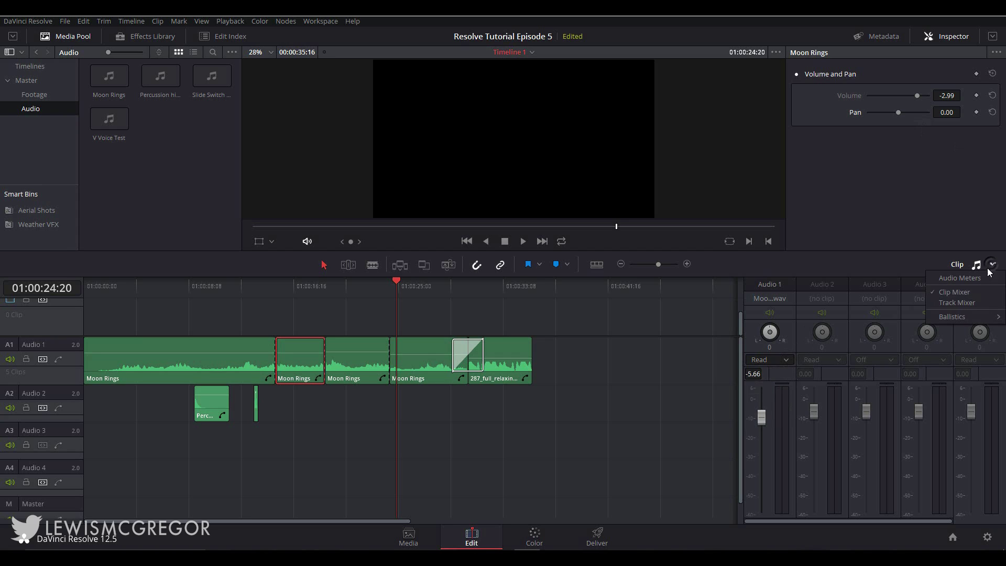
{"action": "left_click", "coordinate": [947, 309]}
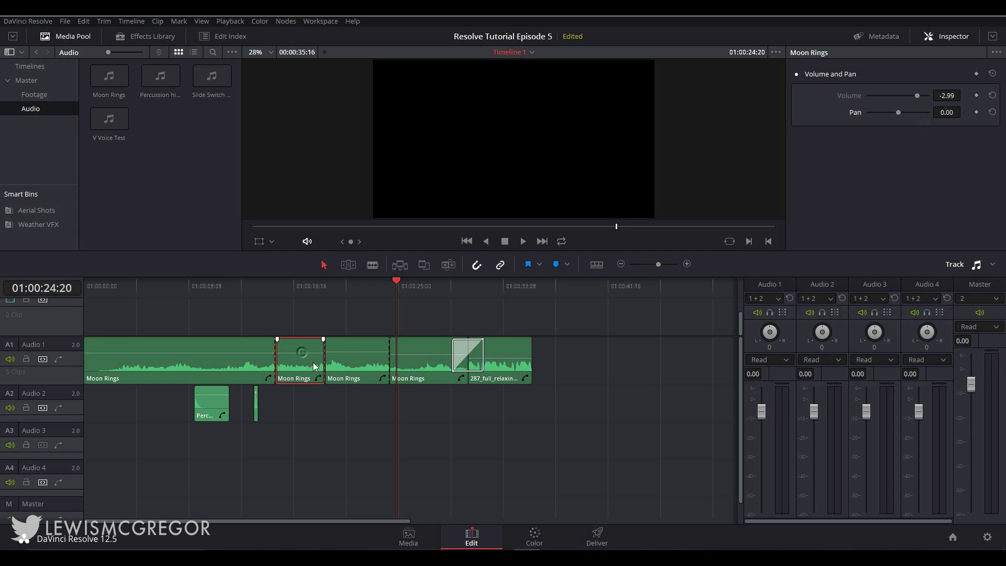
{"action": "left_click", "coordinate": [234, 360]}
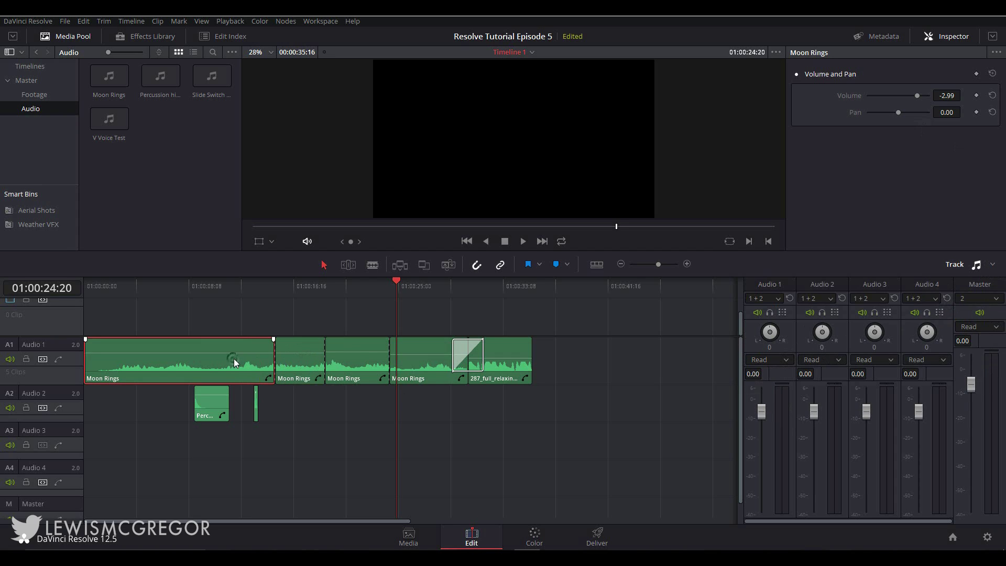
Ripple-delete the three short Moon Rings clips and extend the first one to the 287 clip.
{"action": "left_click", "coordinate": [437, 367]}
{"action": "key", "text": "Delete"}
{"action": "left_click", "coordinate": [338, 363]}
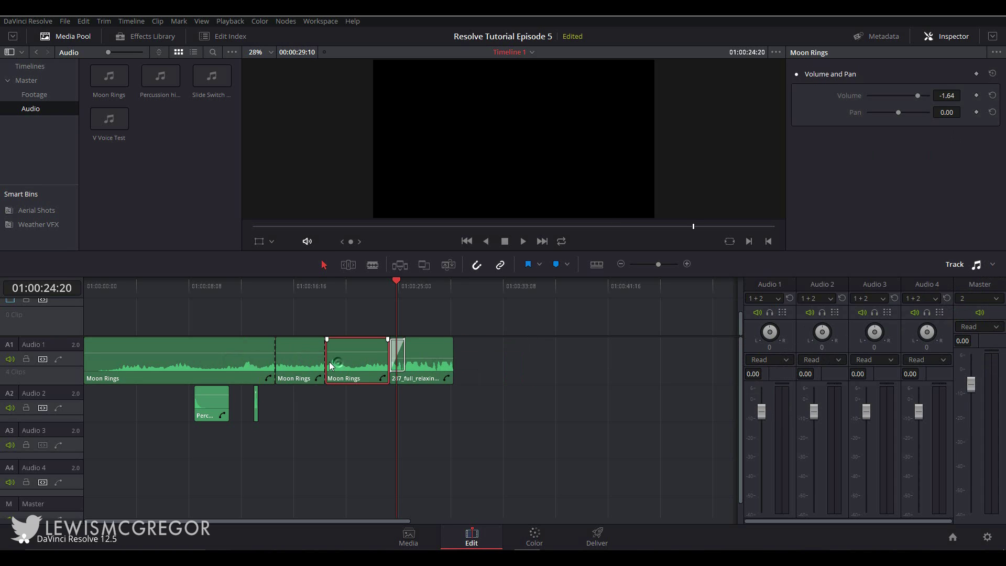
{"action": "key", "text": "Delete"}
{"action": "left_click", "coordinate": [296, 362]}
{"action": "key", "text": "Delete"}
{"action": "left_click", "coordinate": [301, 360]}
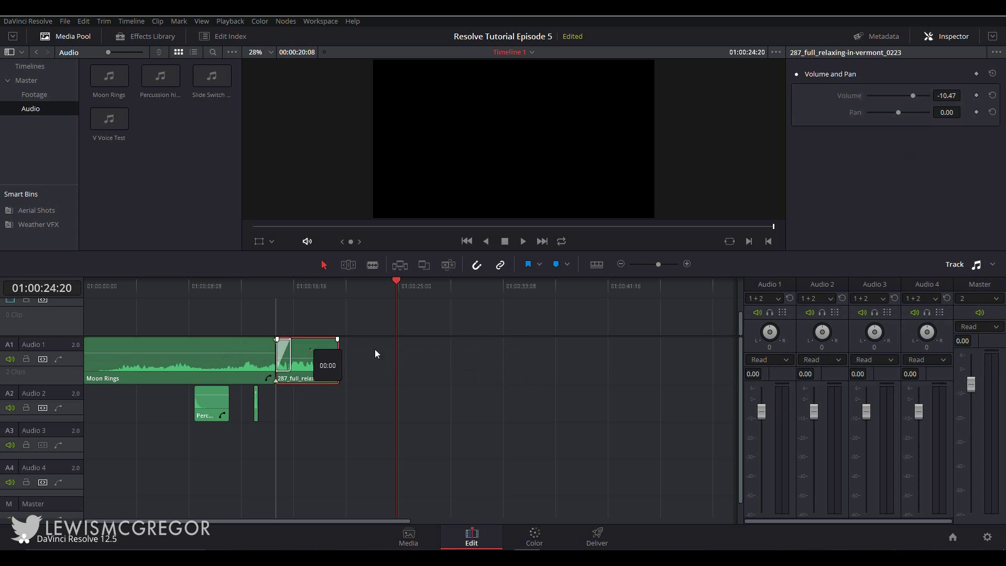
{"action": "left_click_drag", "start_coordinate": [274, 361], "coordinate": [447, 361]}
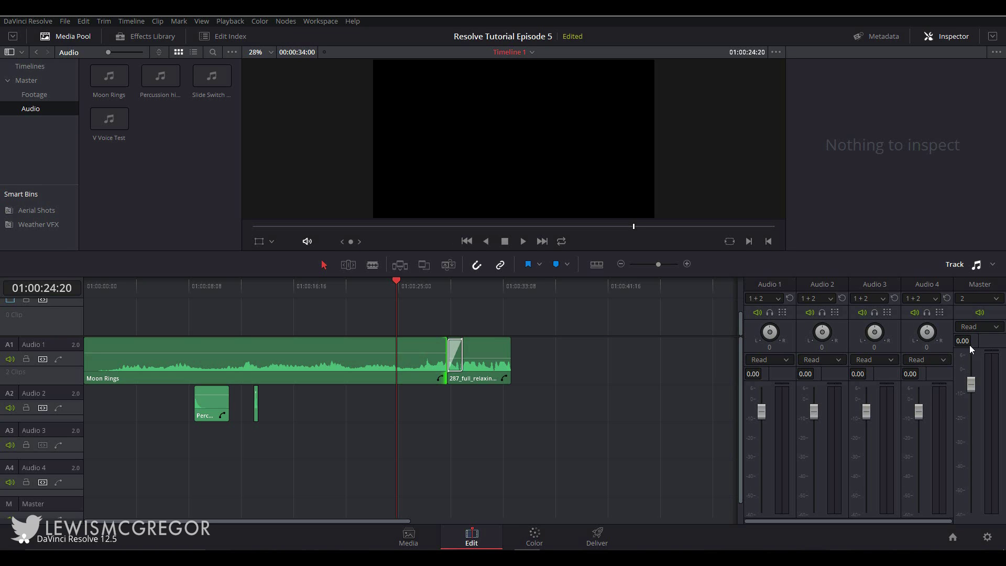
Set the Audio 1 fader to 0.76 and play back from about 01:00:08:19.
{"action": "left_click_drag", "start_coordinate": [762, 416], "coordinate": [765, 413]}
{"action": "left_click_drag", "start_coordinate": [763, 410], "coordinate": [762, 414]}
{"action": "left_click", "coordinate": [202, 289]}
{"action": "key", "text": "space"}
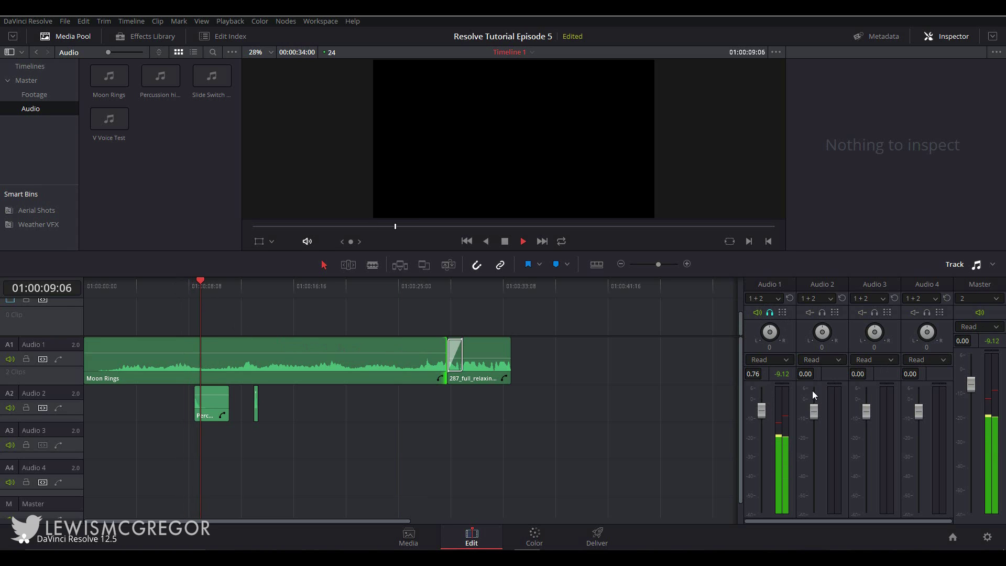
{"action": "key", "text": "space"}
Unsolo Audio 1, then listen to Audio 2 soloed from 01:00:08:19 and unsolo it.
{"action": "left_click", "coordinate": [771, 313]}
{"action": "mouse_move", "coordinate": [194, 283]}
{"action": "left_mouse_down"}
{"action": "mouse_move", "coordinate": [180, 283]}
{"action": "mouse_move", "coordinate": [195, 282]}
{"action": "left_mouse_up"}
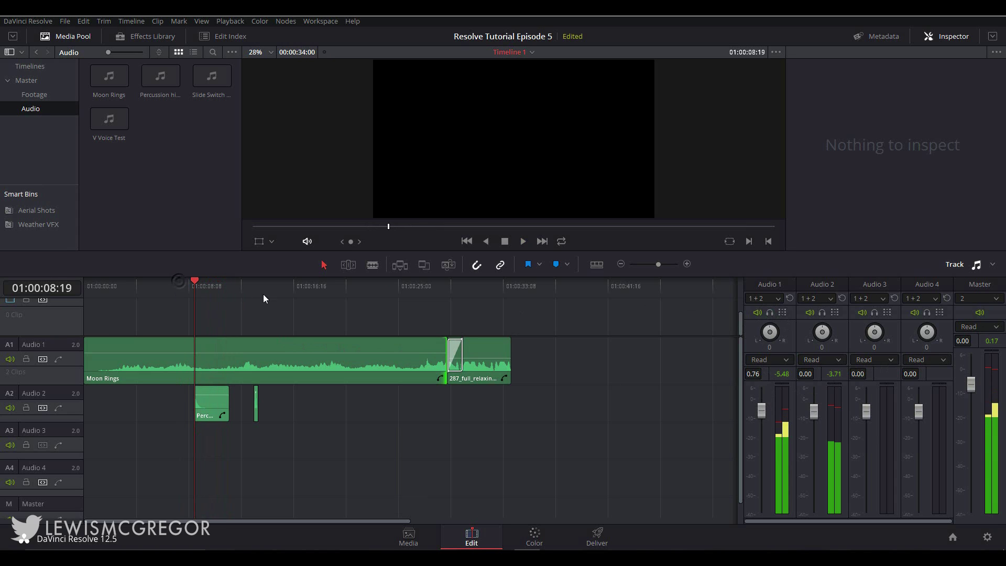
{"action": "left_click", "coordinate": [822, 313]}
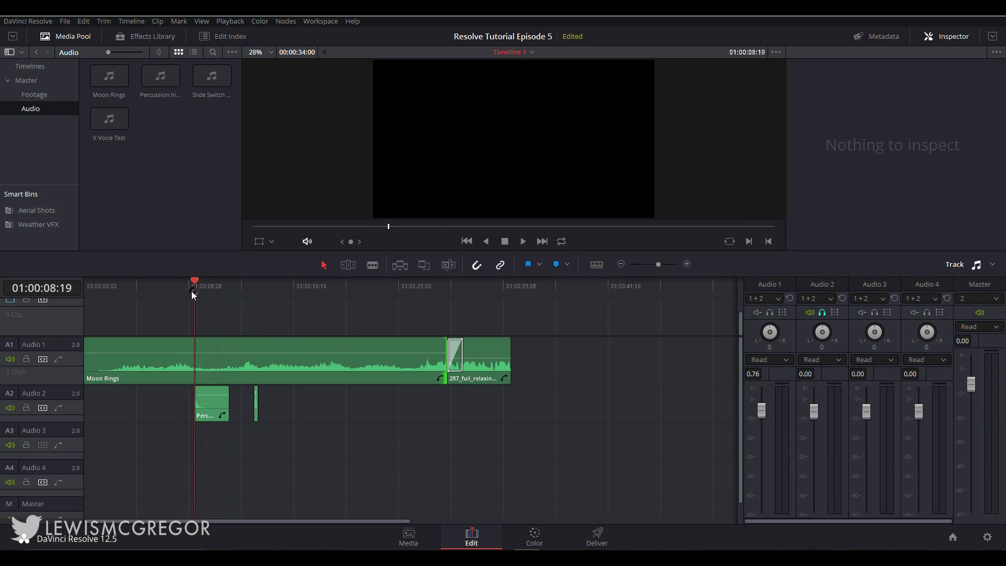
{"action": "key", "text": "space"}
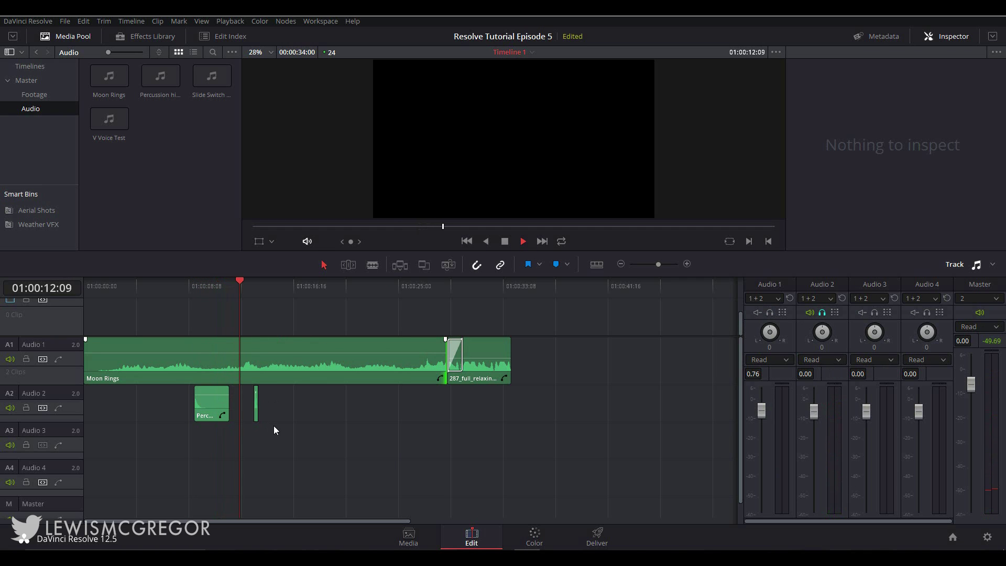
{"action": "key", "text": "space"}
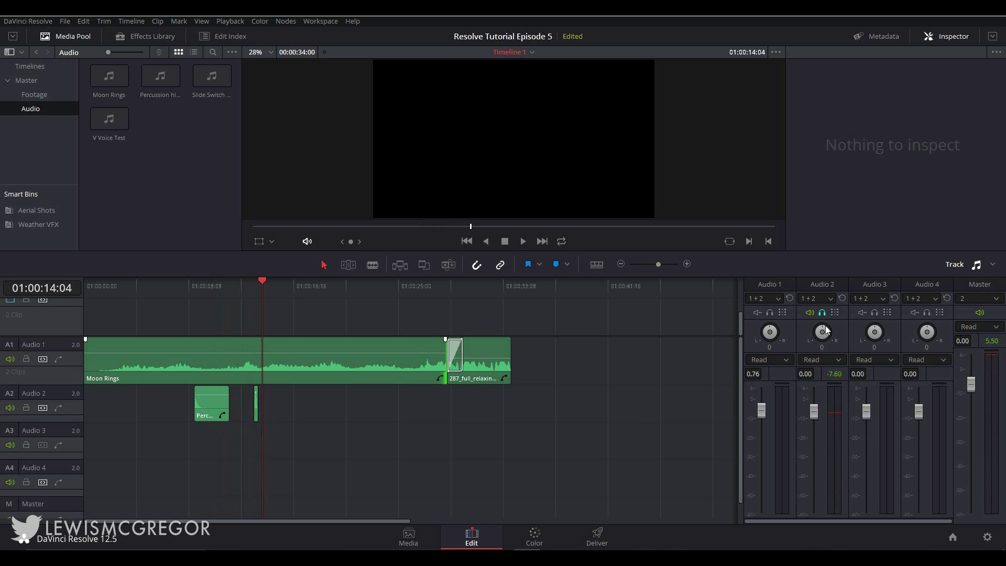
{"action": "left_click", "coordinate": [822, 313]}
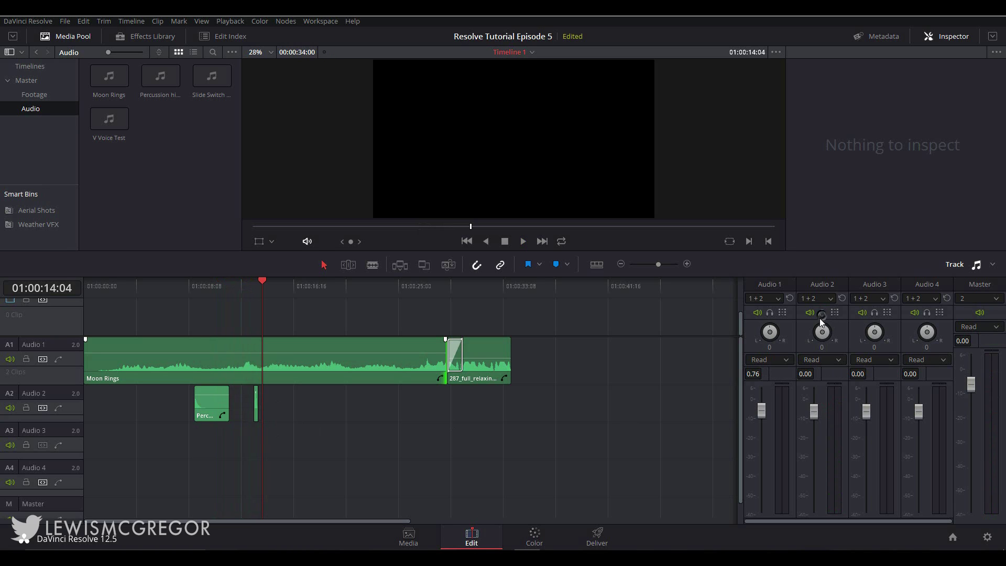
Check Audio 1's input channel choices, keeping the input as 1 + 2.
{"action": "left_click", "coordinate": [780, 299]}
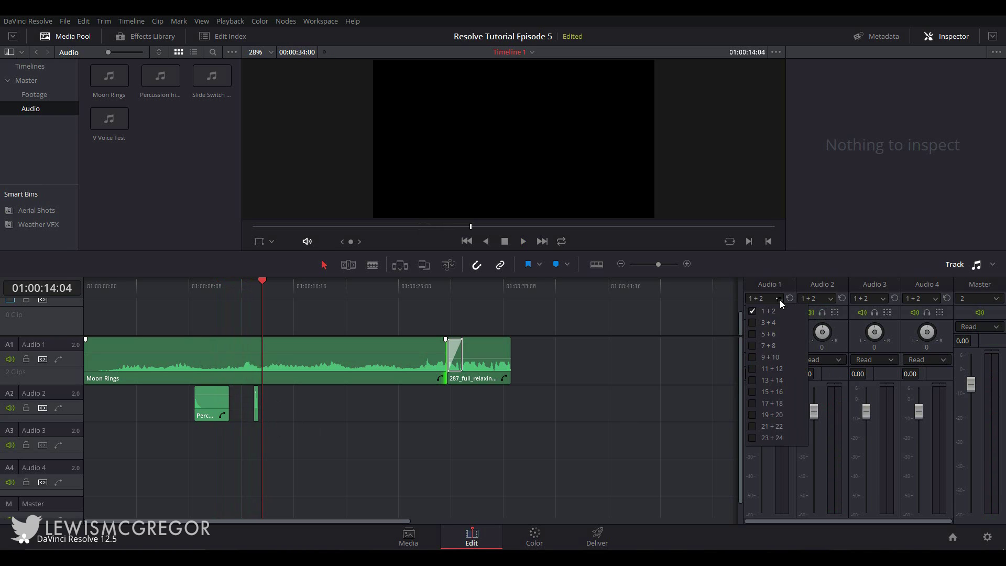
{"action": "left_click", "coordinate": [778, 297]}
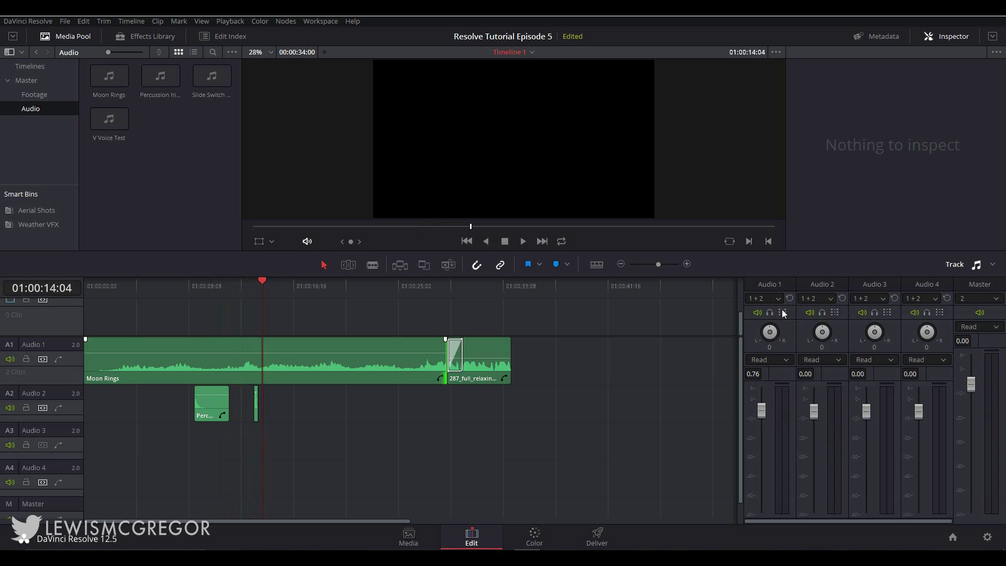
{"action": "left_click", "coordinate": [779, 300]}
{"action": "left_click", "coordinate": [779, 300]}
{"action": "left_click", "coordinate": [778, 296]}
{"action": "left_click", "coordinate": [780, 331]}
Keep Audio 1 on Read, make its track taller, show its volume curve, and park at 01:00:05:19.
{"action": "left_click", "coordinate": [786, 360]}
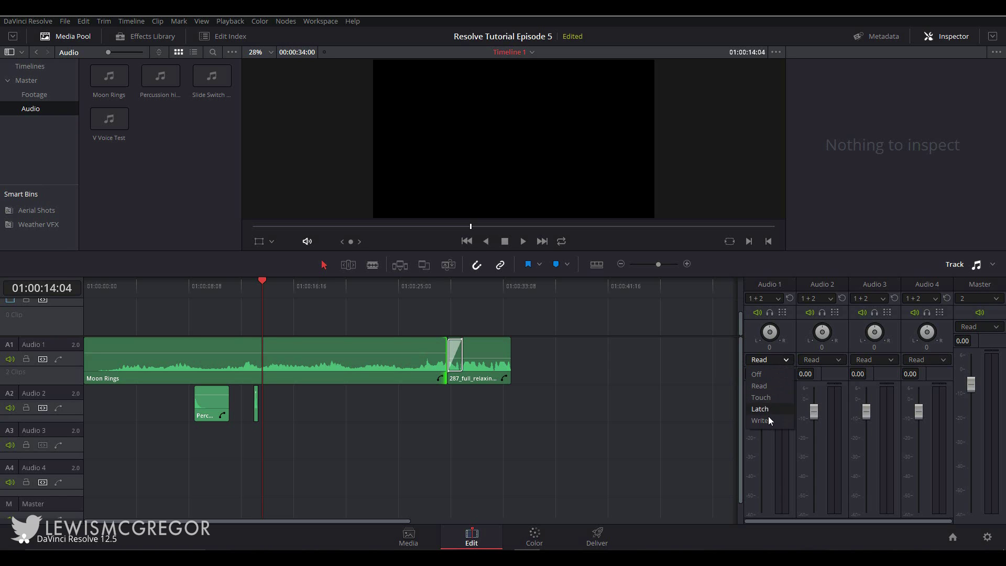
{"action": "left_click", "coordinate": [650, 423]}
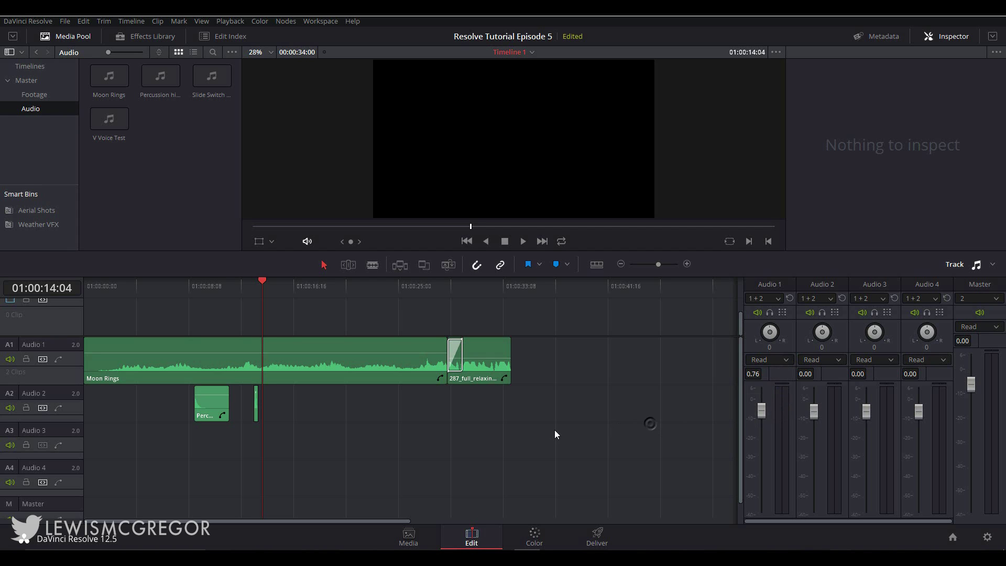
{"action": "left_click_drag", "start_coordinate": [65, 384], "coordinate": [61, 425]}
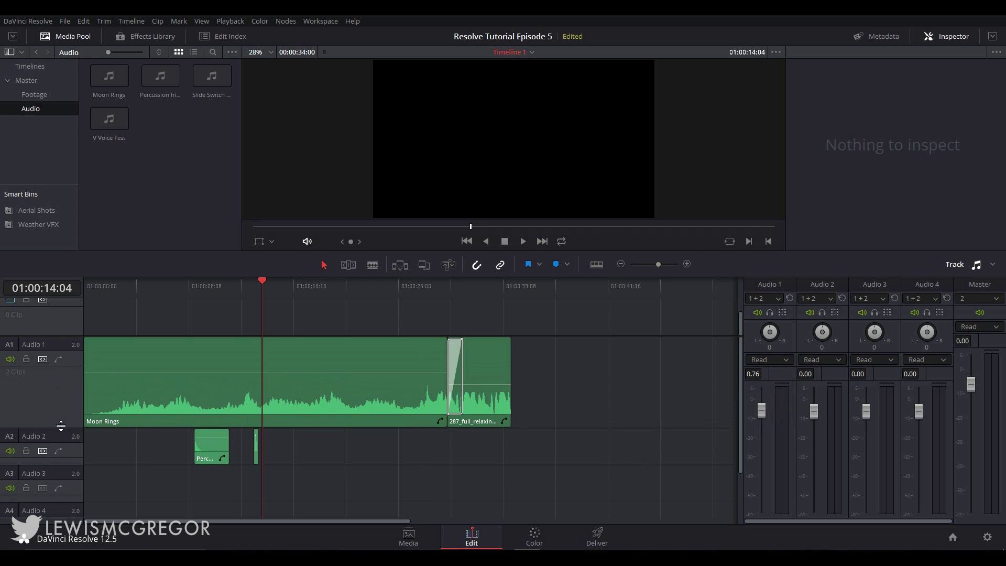
{"action": "left_click", "coordinate": [58, 359]}
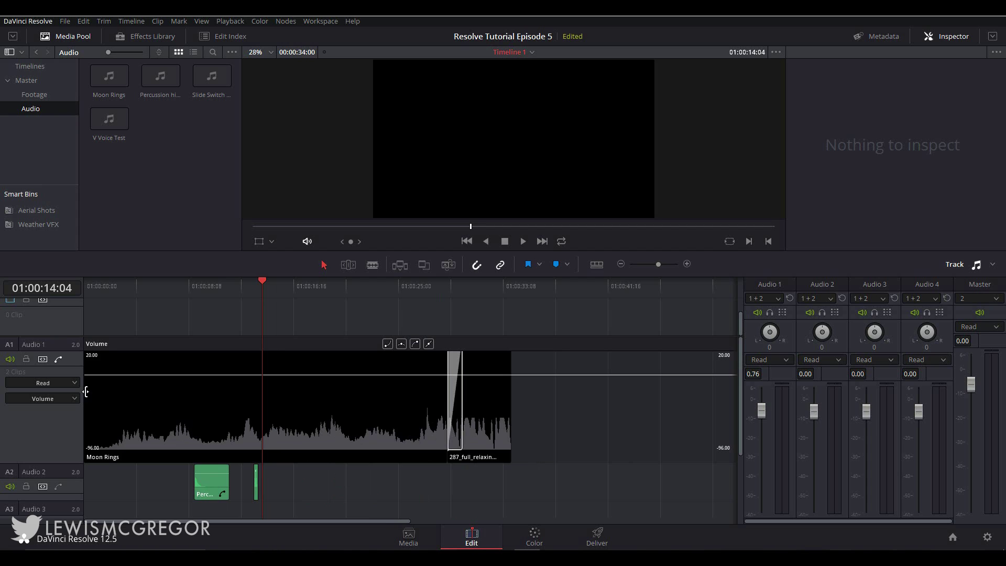
{"action": "left_click", "coordinate": [157, 293]}
Toggle Audio 1's volume curve, play from 01:00:05:19, and bring up Audio 1's automation modes.
{"action": "left_click", "coordinate": [60, 359]}
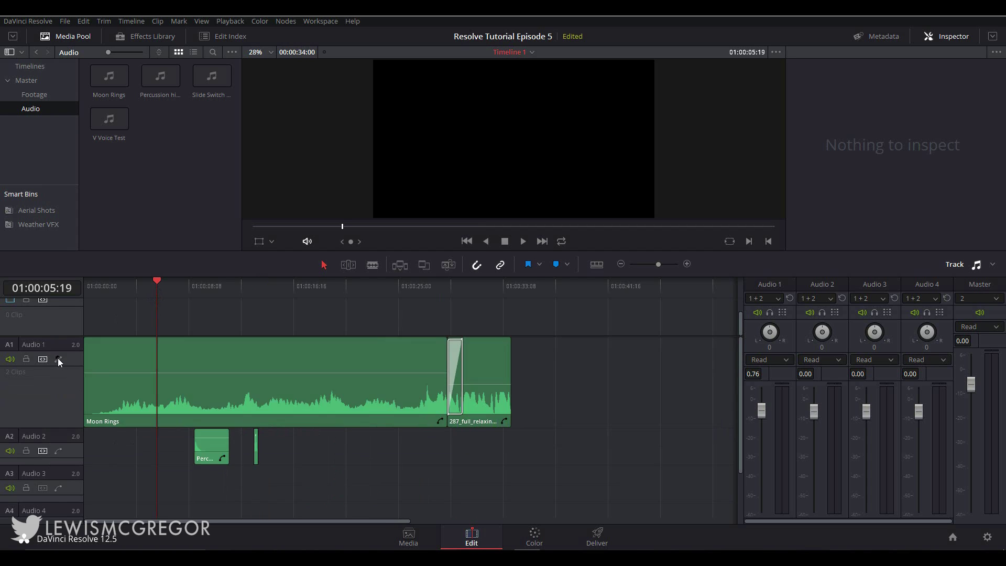
{"action": "left_click", "coordinate": [60, 359]}
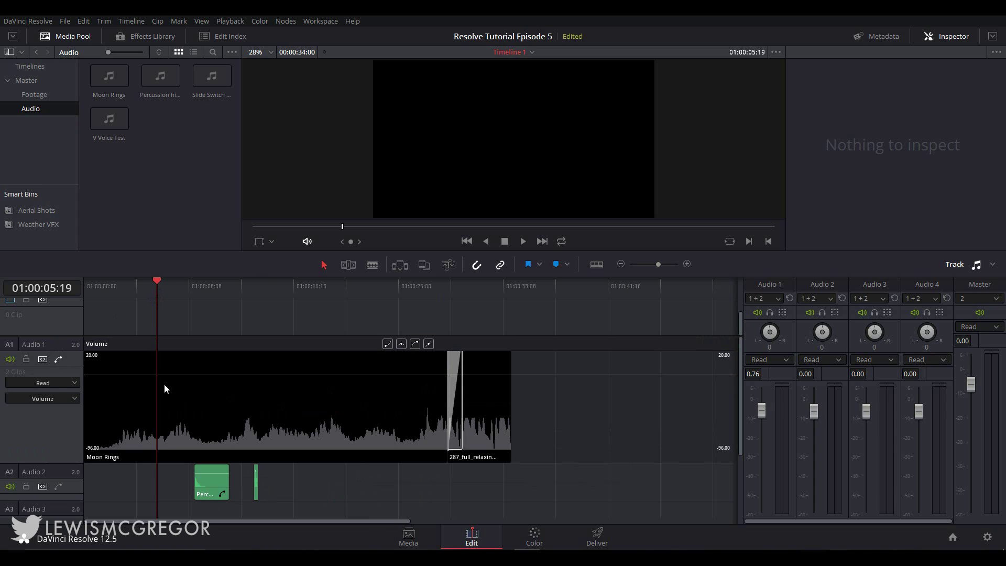
{"action": "key", "text": "space"}
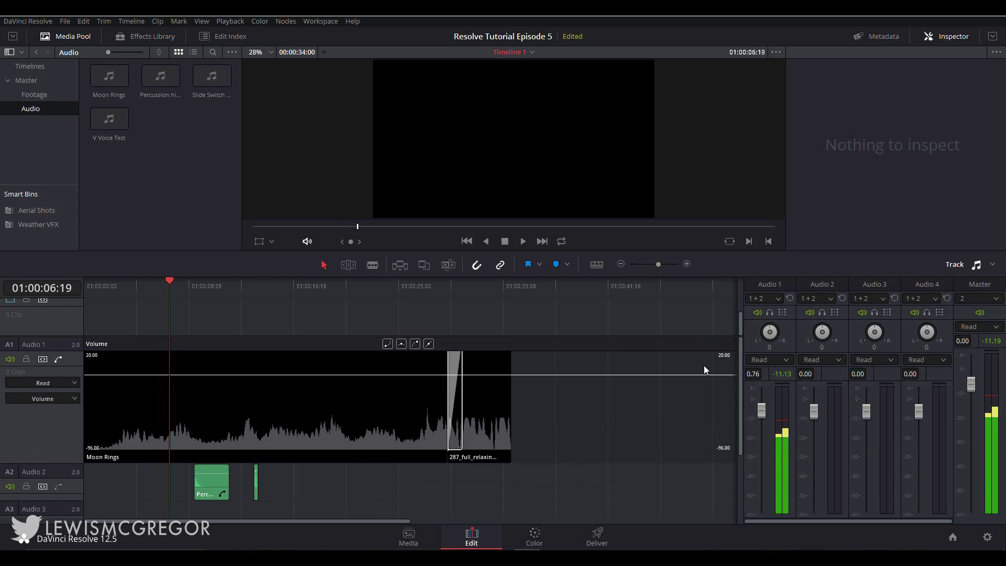
{"action": "left_click", "coordinate": [782, 361]}
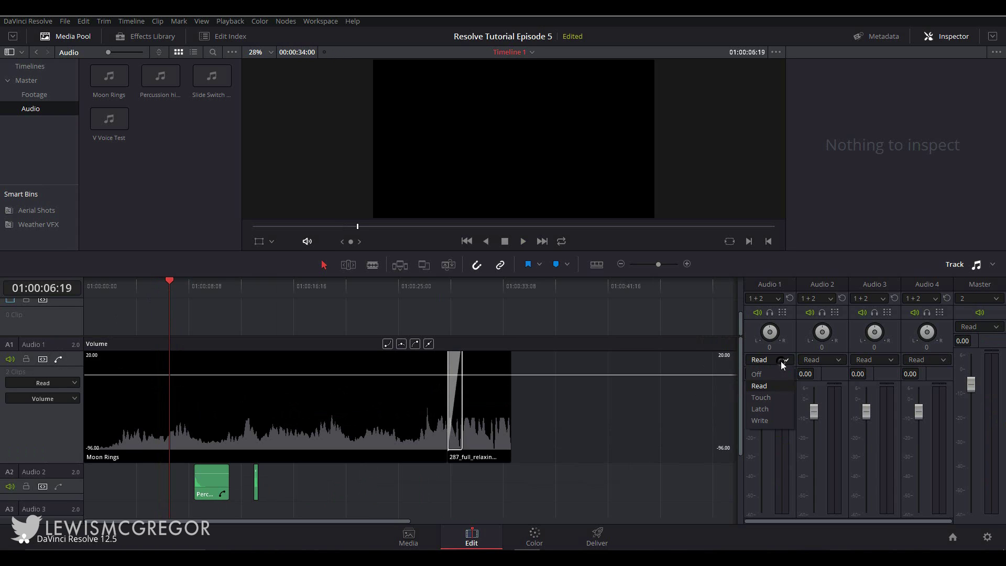
{"action": "left_click", "coordinate": [778, 392]}
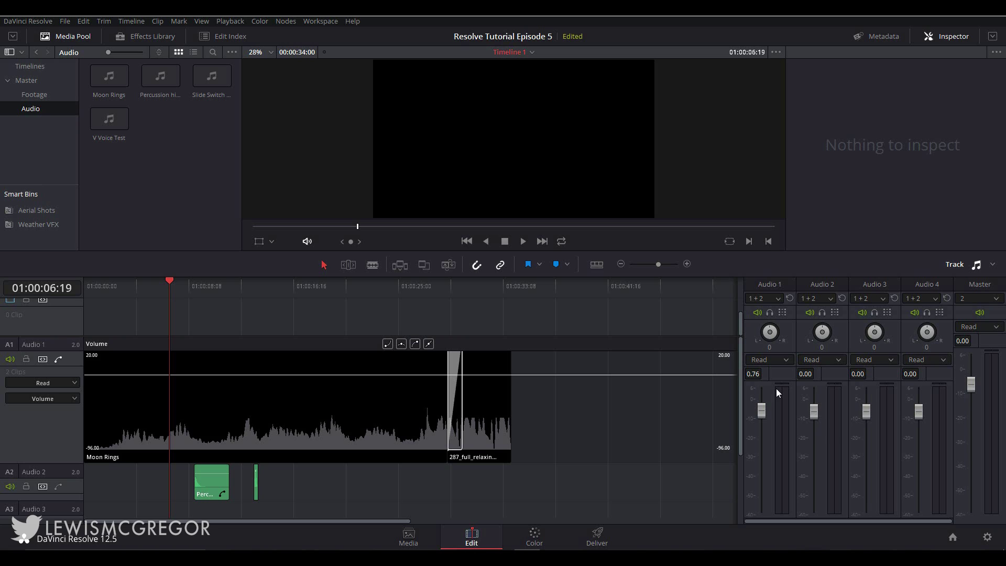
{"action": "left_click", "coordinate": [760, 360]}
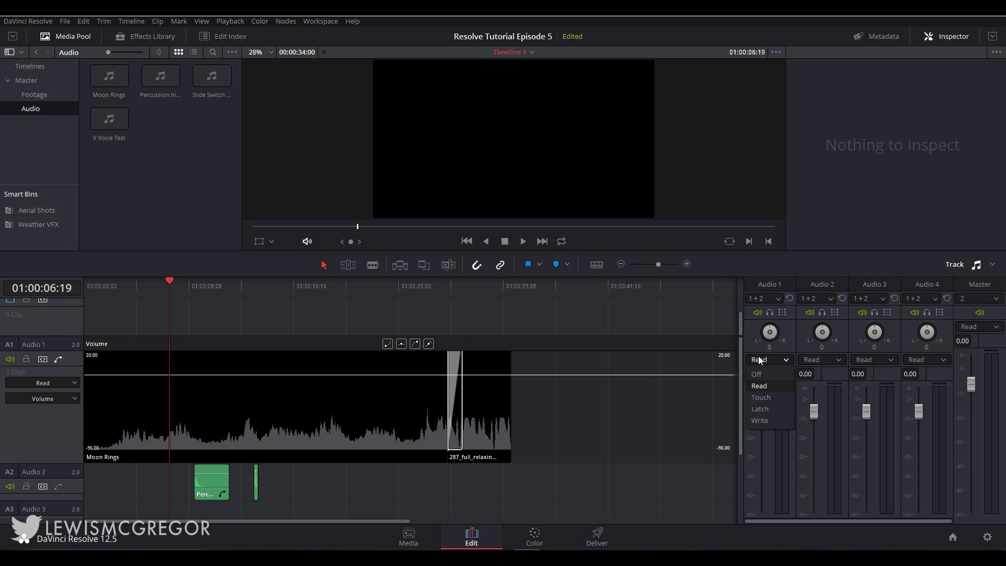
Set Audio 1's automation to Touch and ride its fader during a playback pass.
{"action": "left_click", "coordinate": [771, 397]}
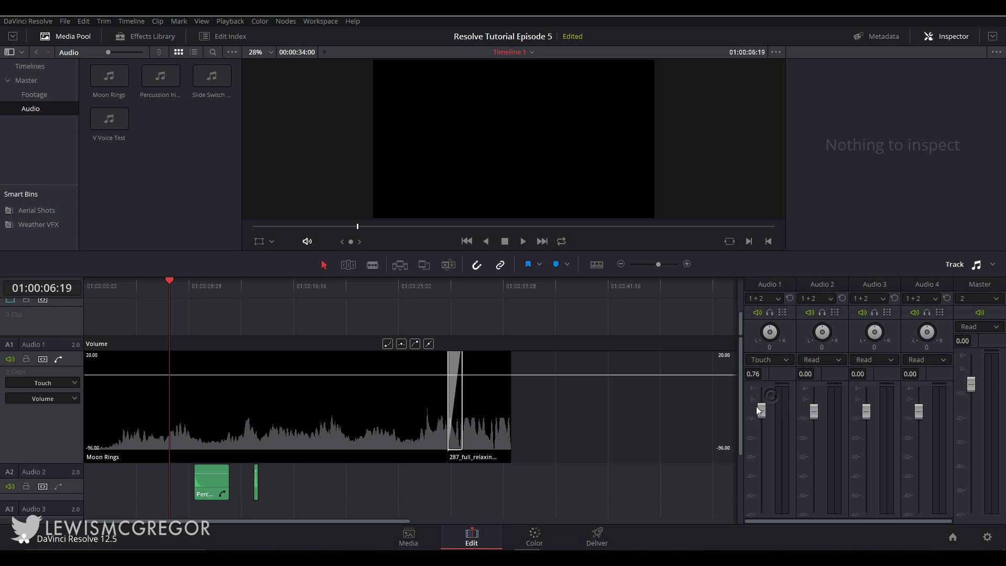
{"action": "left_click_drag", "start_coordinate": [761, 410], "coordinate": [762, 414]}
{"action": "key", "text": "space"}
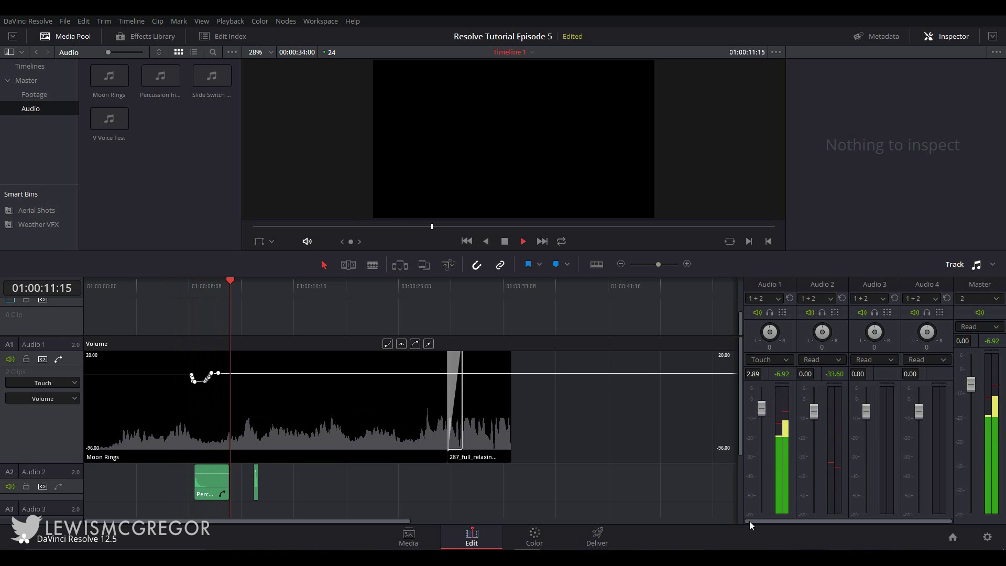
{"action": "key", "text": "space"}
Switch Audio 1's automation to Latch, record a trial fader ride, then undo the dip.
{"action": "left_click", "coordinate": [784, 360]}
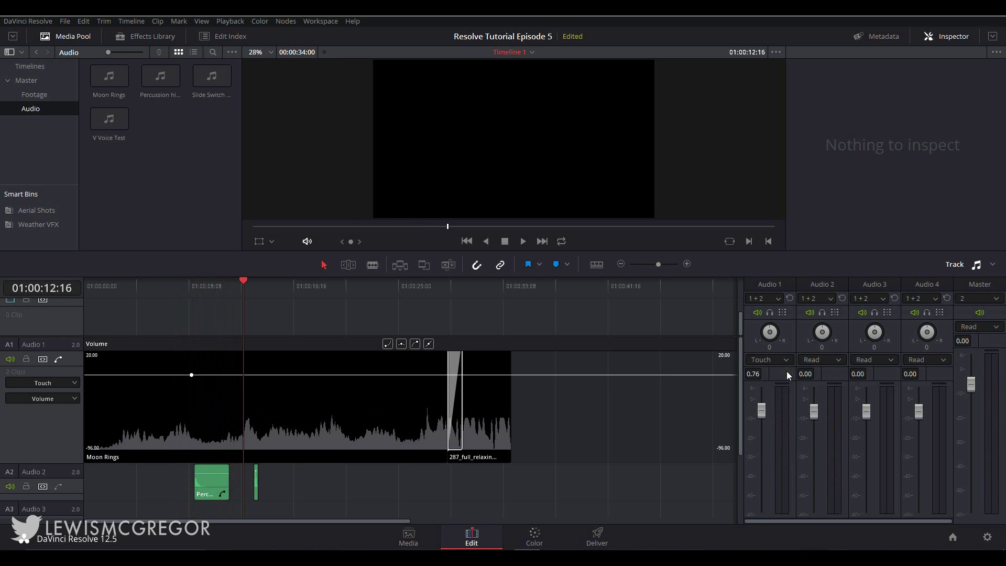
{"action": "left_click", "coordinate": [759, 409]}
{"action": "key", "text": "space"}
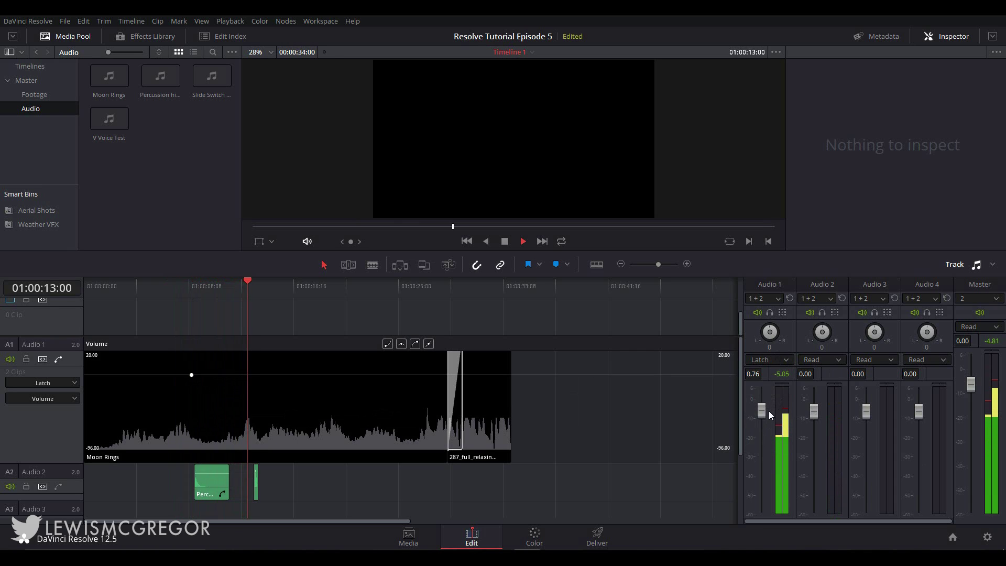
{"action": "left_click_drag", "start_coordinate": [763, 416], "coordinate": [759, 419]}
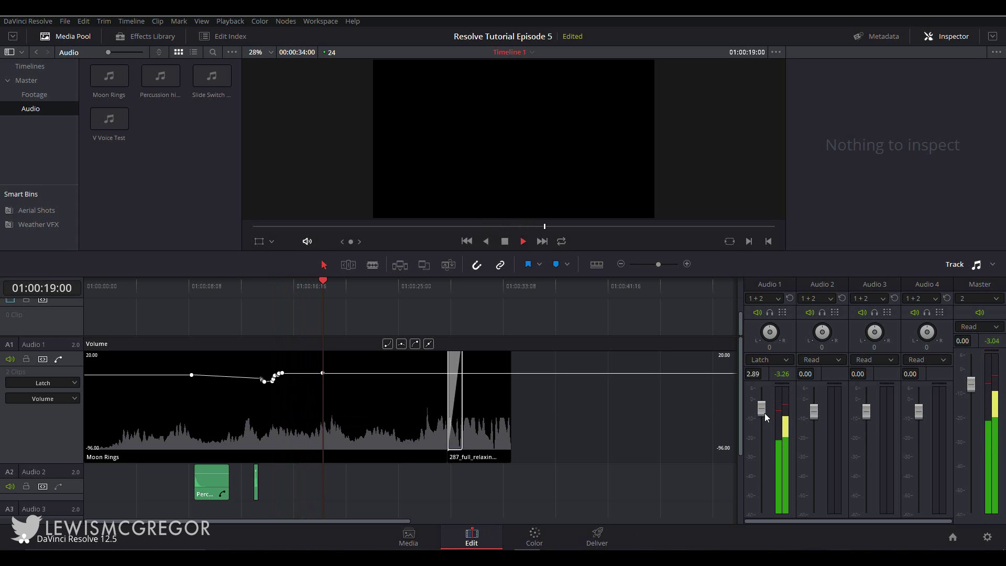
{"action": "key", "text": "space"}
{"action": "key", "text": "ctrl+z"}
In Write mode, play from about 01:00:11:14 and wiggle Audio 1's fader for a wavy curve.
{"action": "left_click", "coordinate": [775, 360]}
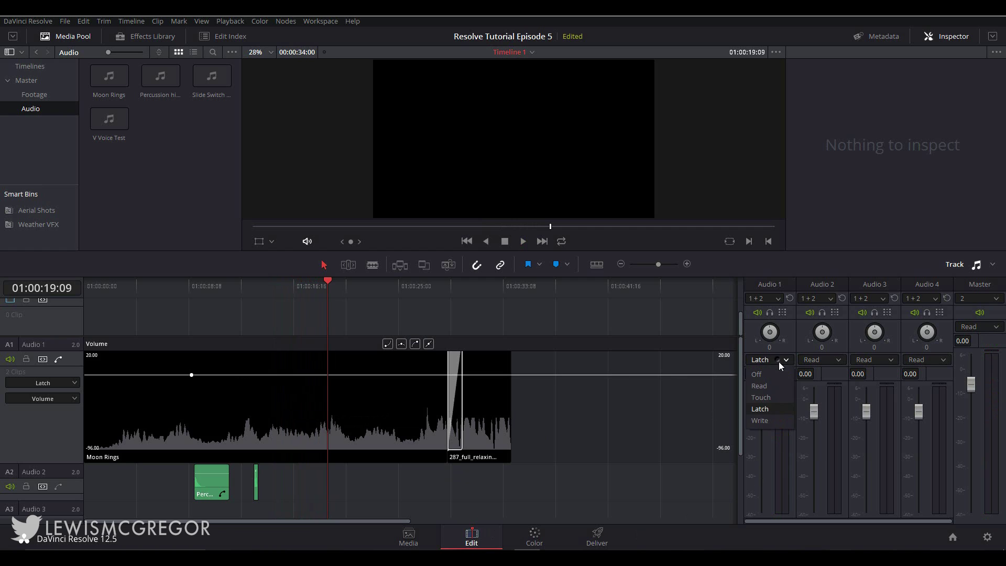
{"action": "left_click", "coordinate": [774, 416]}
{"action": "left_click", "coordinate": [229, 289]}
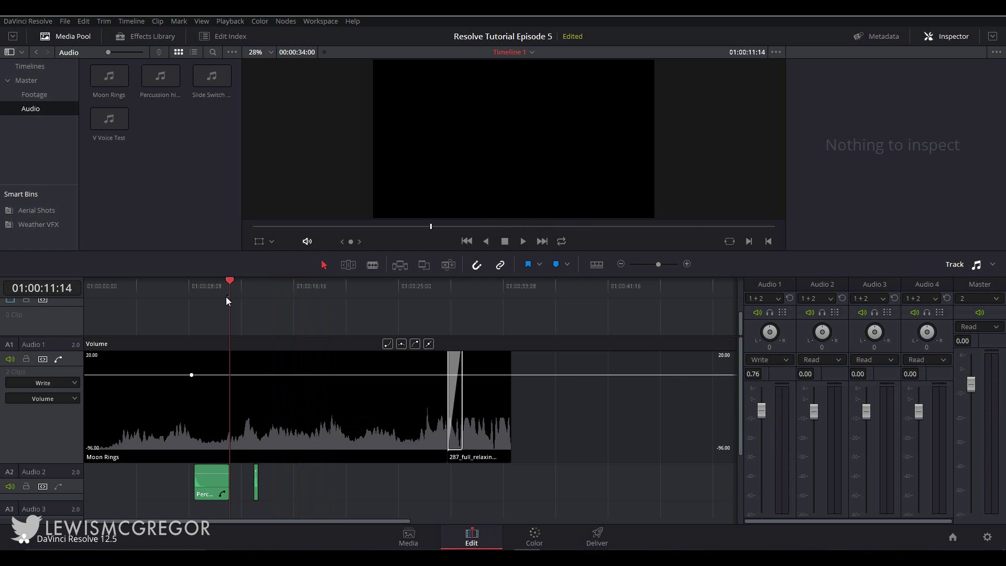
{"action": "key", "text": "space"}
{"action": "mouse_move", "coordinate": [763, 416]}
{"action": "left_mouse_down"}
{"action": "mouse_move", "coordinate": [759, 409]}
{"action": "mouse_move", "coordinate": [766, 422]}
{"action": "mouse_move", "coordinate": [768, 413]}
{"action": "left_mouse_up"}
{"action": "key", "text": "space"}
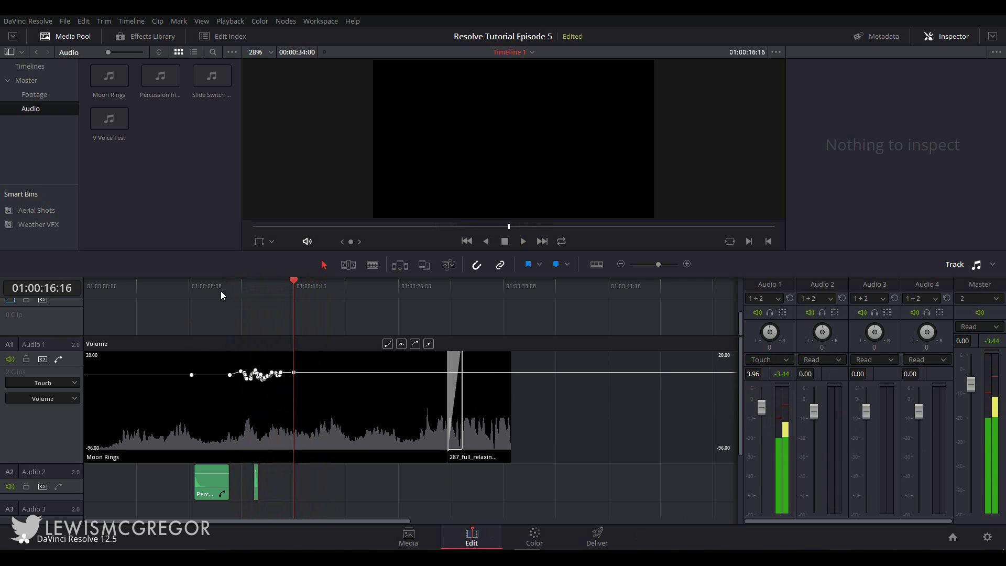
Switch Audio 1 to Touch and pull its volume down while playing from about 01:00:09:14.
{"action": "left_click", "coordinate": [228, 289]}
{"action": "left_click", "coordinate": [179, 288]}
{"action": "left_click", "coordinate": [207, 290]}
{"action": "key", "text": "space"}
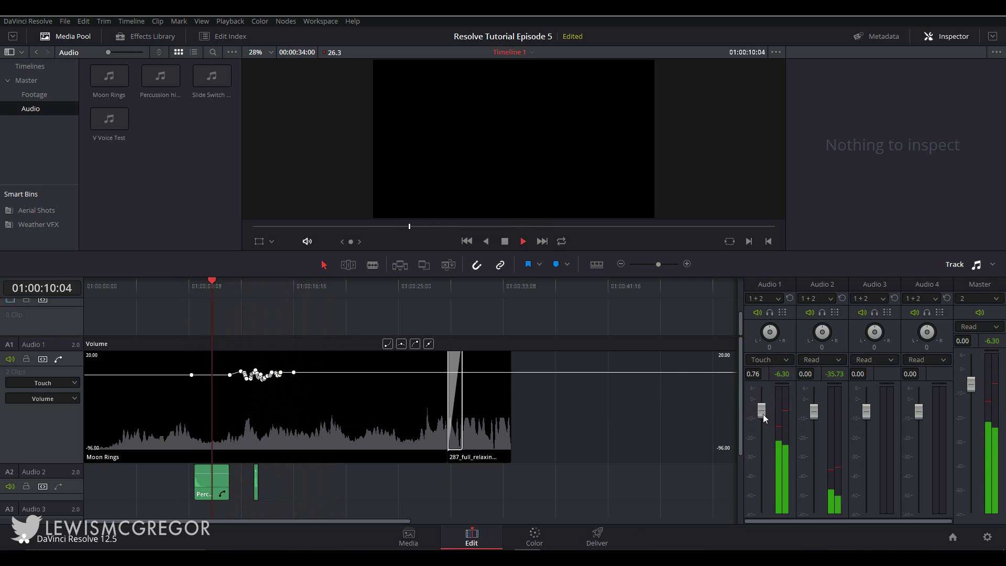
{"action": "left_click_drag", "start_coordinate": [760, 411], "coordinate": [760, 425]}
{"action": "key", "text": "space"}
Return Audio 1's automation to Write and play through to record more automation.
{"action": "left_click", "coordinate": [768, 359]}
{"action": "left_click", "coordinate": [775, 419]}
{"action": "key", "text": "space"}
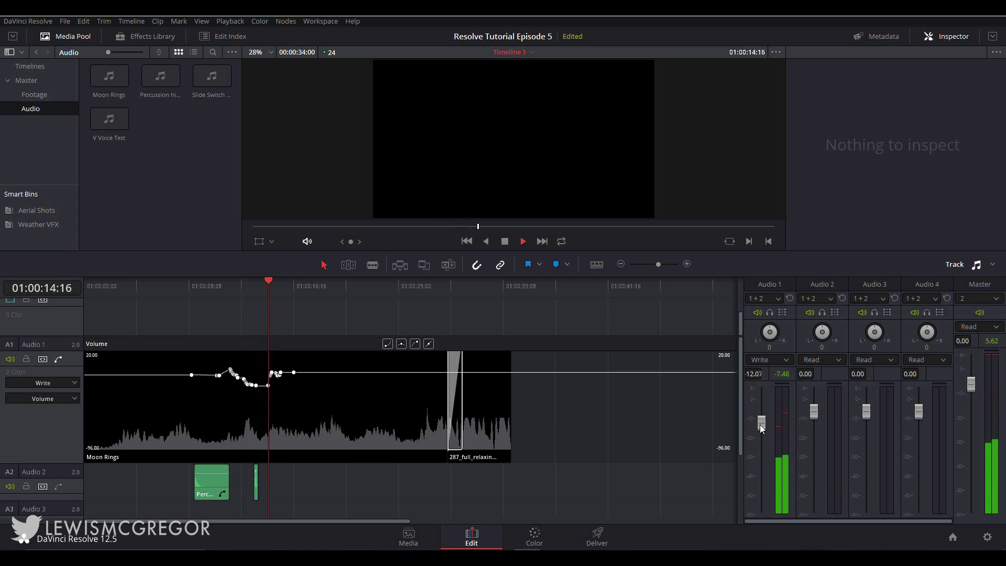
{"action": "key", "text": "space"}
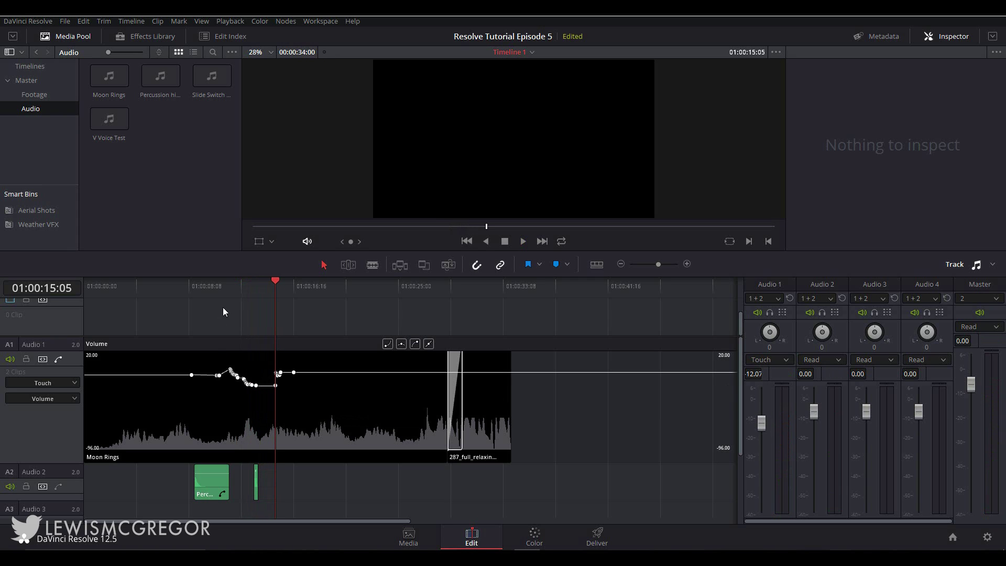
From 01:00:11:14, ride Audio 1's fader down into a descending curve, then set automation Off.
{"action": "left_click", "coordinate": [240, 290]}
{"action": "left_click", "coordinate": [227, 289]}
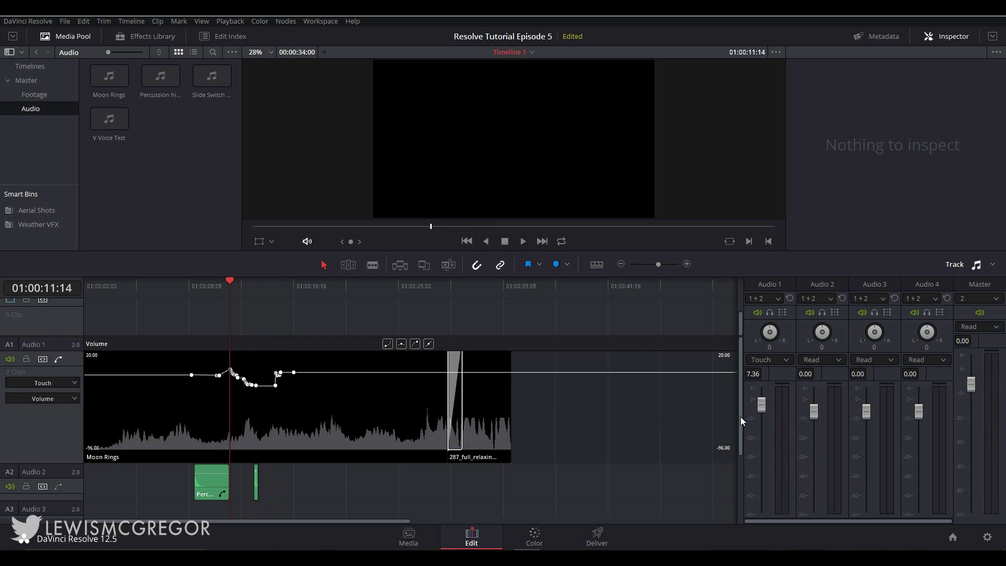
{"action": "key", "text": "space"}
{"action": "mouse_move", "coordinate": [766, 409]}
{"action": "left_mouse_down"}
{"action": "mouse_move", "coordinate": [765, 401]}
{"action": "mouse_move", "coordinate": [786, 435]}
{"action": "mouse_move", "coordinate": [766, 443]}
{"action": "left_mouse_up"}
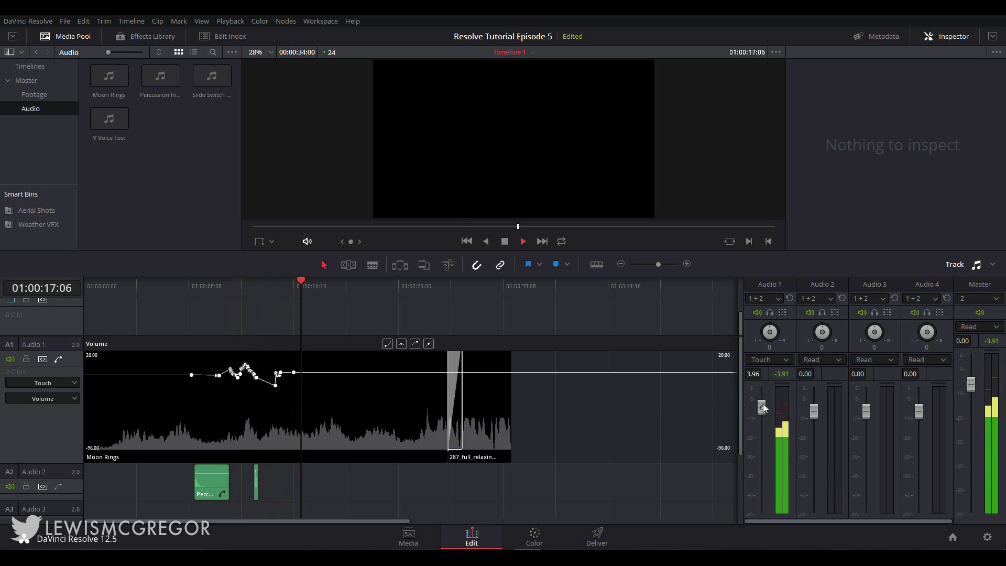
{"action": "left_click_drag", "start_coordinate": [763, 408], "coordinate": [765, 423]}
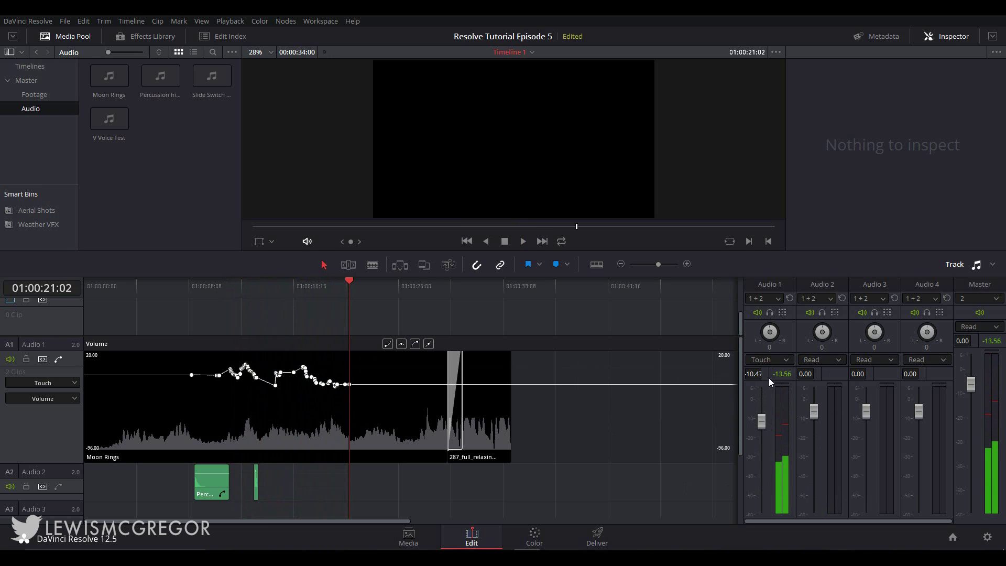
{"action": "left_click", "coordinate": [769, 360]}
{"action": "left_click", "coordinate": [787, 372]}
Marquee-select and delete the recorded Audio 1 volume keyframes.
{"action": "key", "text": "space"}
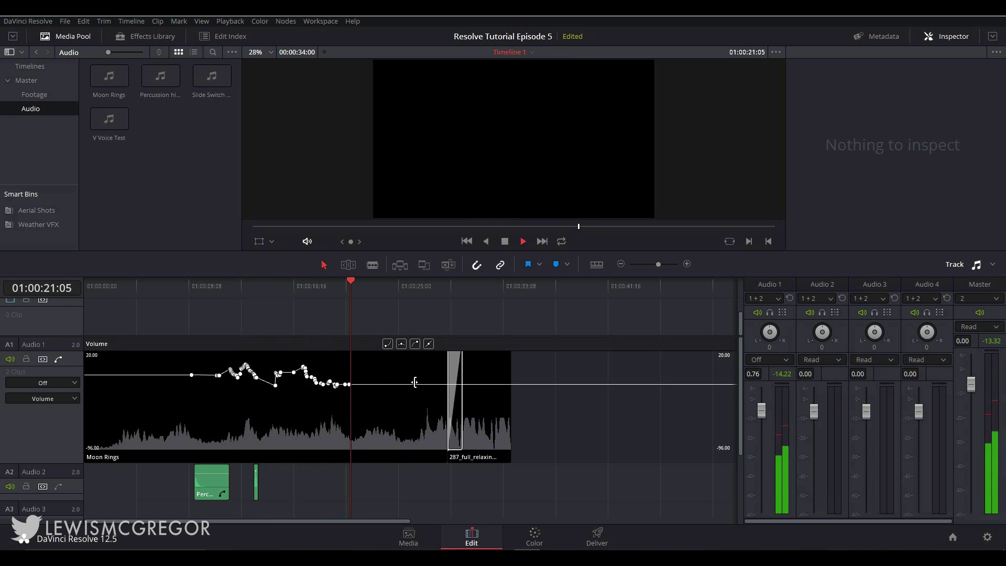
{"action": "left_click", "coordinate": [217, 291]}
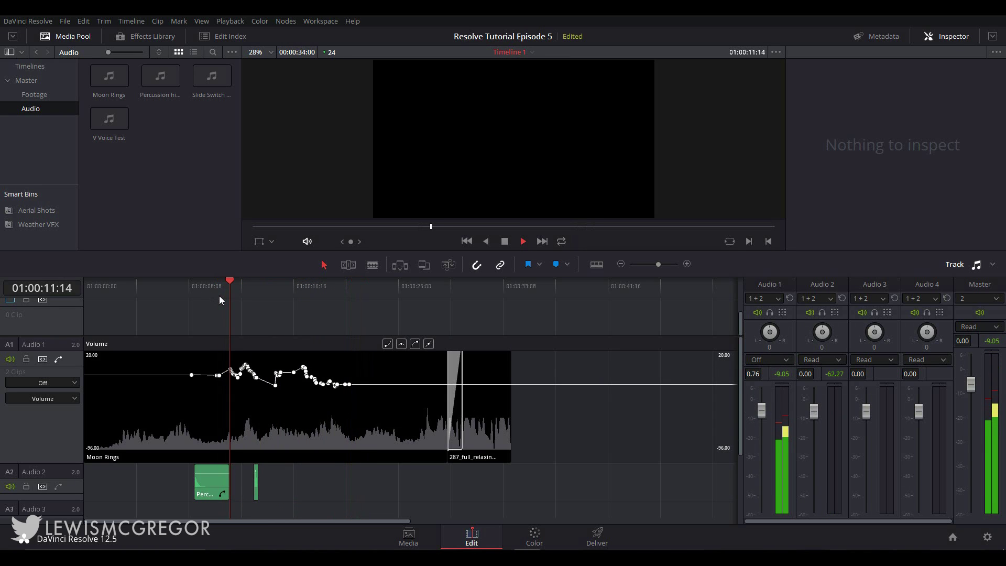
{"action": "key", "text": "space"}
{"action": "left_click_drag", "start_coordinate": [376, 398], "coordinate": [175, 363]}
{"action": "key", "text": "Delete"}
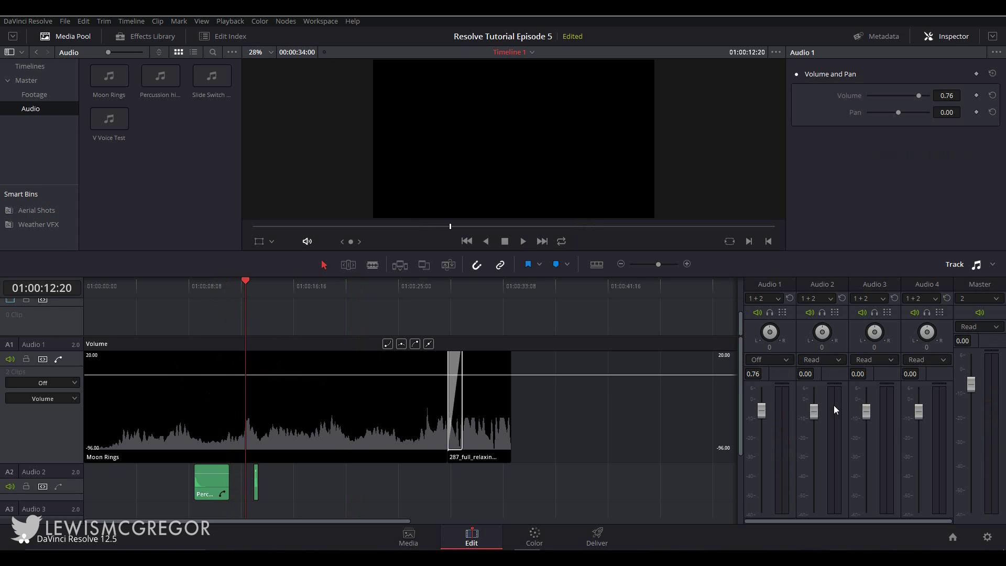
Set Audio 1's automation back to Read and hide its volume lane.
{"action": "left_click", "coordinate": [769, 360]}
{"action": "left_click", "coordinate": [773, 383]}
{"action": "key", "text": "space"}
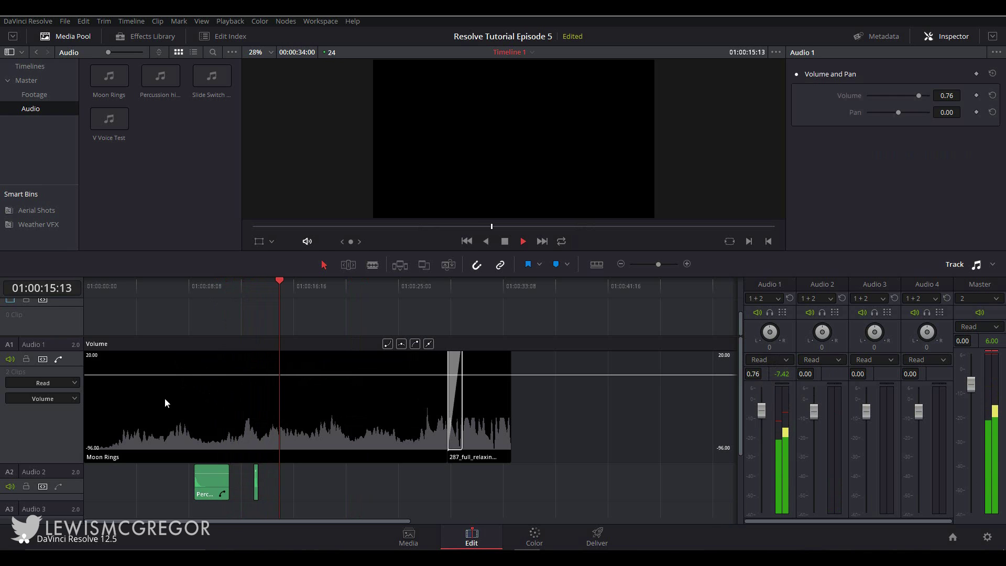
{"action": "left_click", "coordinate": [58, 358]}
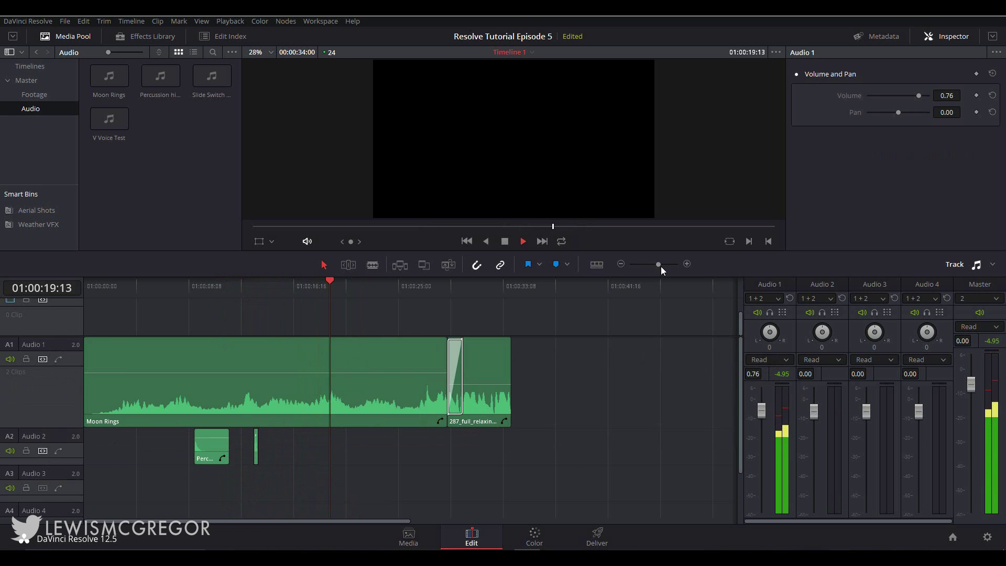
Lower the audio track height in Timeline View Options and stop playback.
{"action": "left_click", "coordinate": [595, 264]}
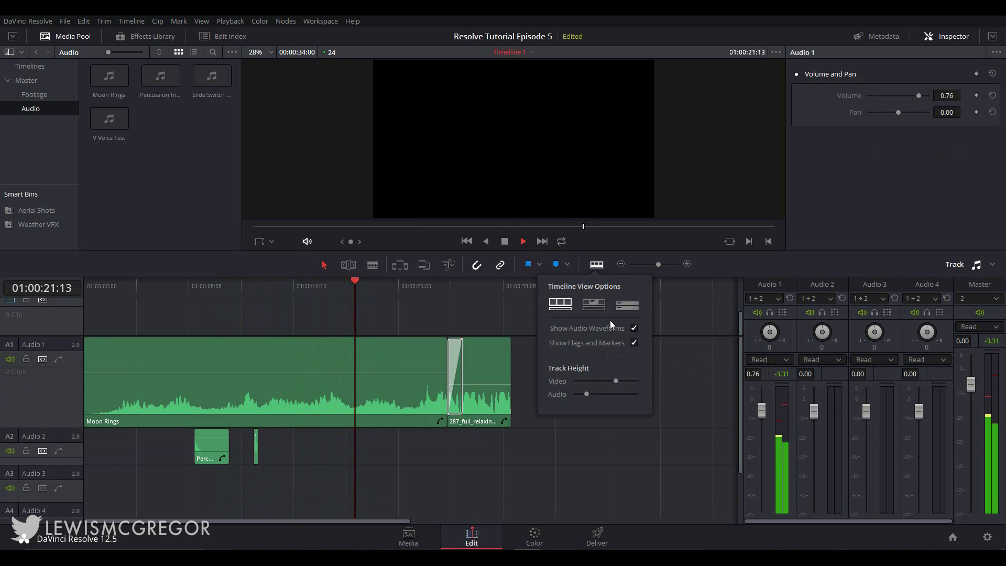
{"action": "left_click_drag", "start_coordinate": [586, 393], "coordinate": [614, 393]}
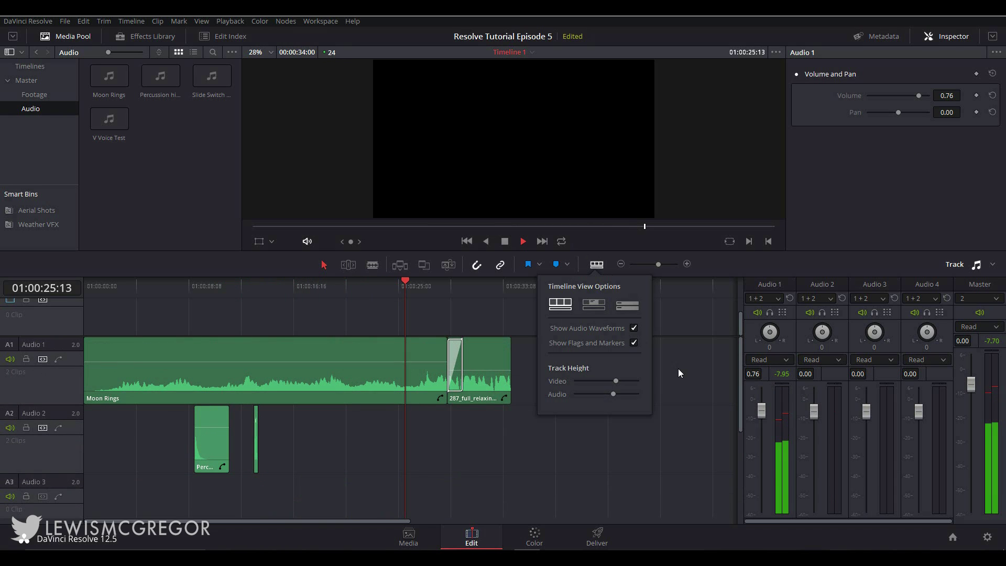
{"action": "key", "text": "space"}
{"action": "left_click", "coordinate": [506, 323]}
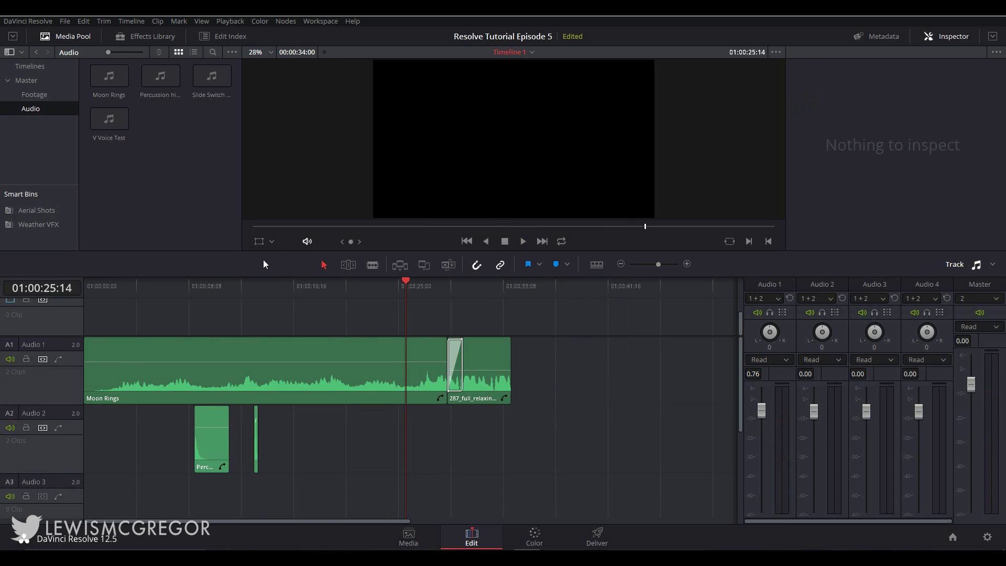
Shrink the viewer, hide the Media Pool, and select the Moon Rings clip.
{"action": "left_click_drag", "start_coordinate": [264, 251], "coordinate": [271, 118]}
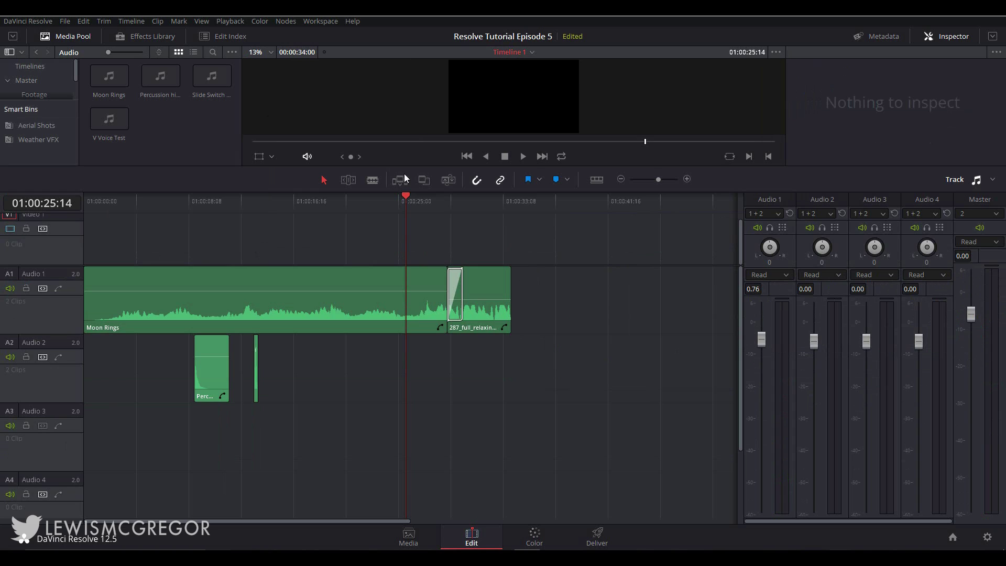
{"action": "left_click", "coordinate": [68, 37]}
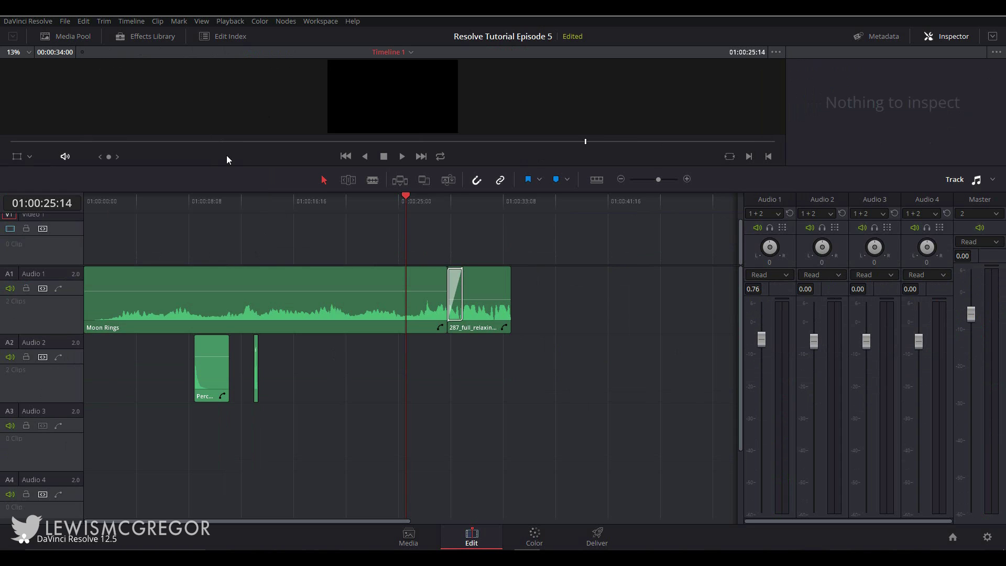
{"action": "left_click", "coordinate": [97, 285]}
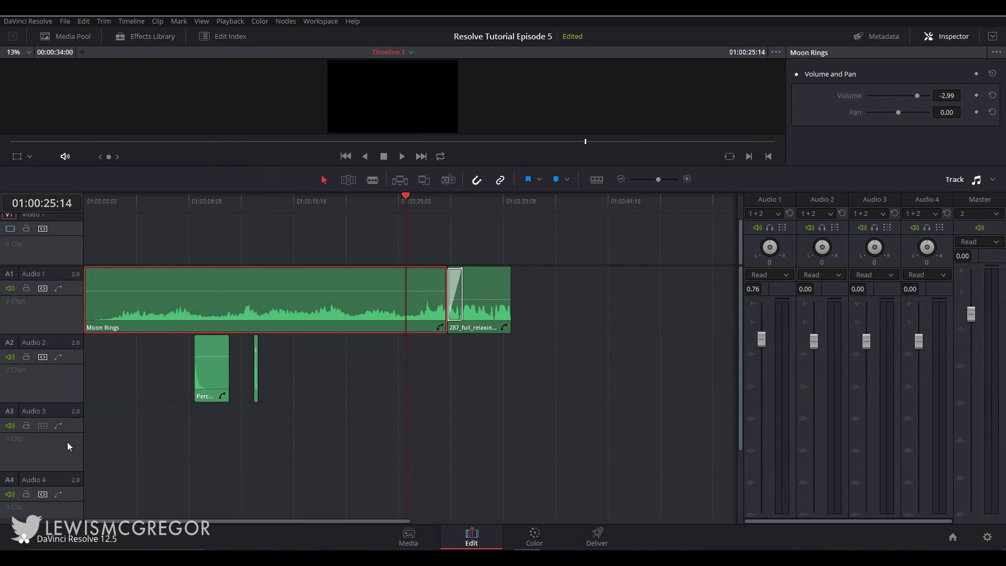
{"action": "right_click", "coordinate": [51, 357]}
{"action": "mouse_move", "coordinate": [96, 365]}
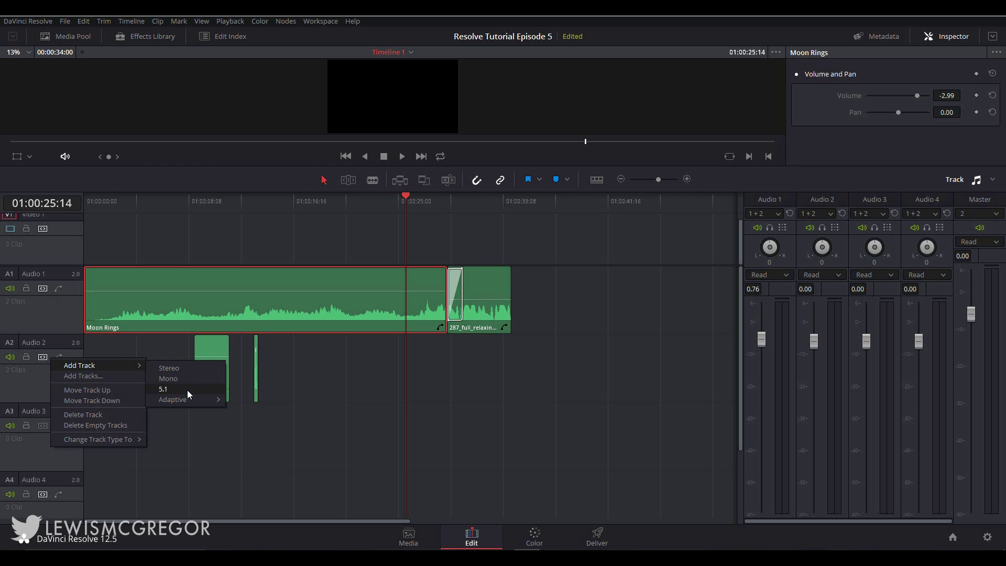
{"action": "mouse_move", "coordinate": [190, 401]}
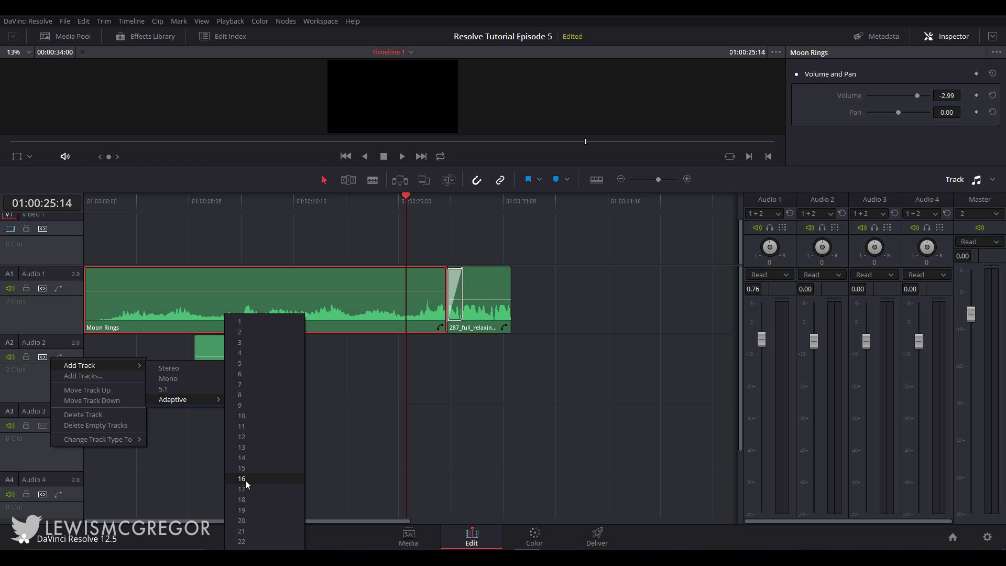
{"action": "left_click", "coordinate": [201, 327]}
{"action": "left_click", "coordinate": [243, 195]}
{"action": "key", "text": "space"}
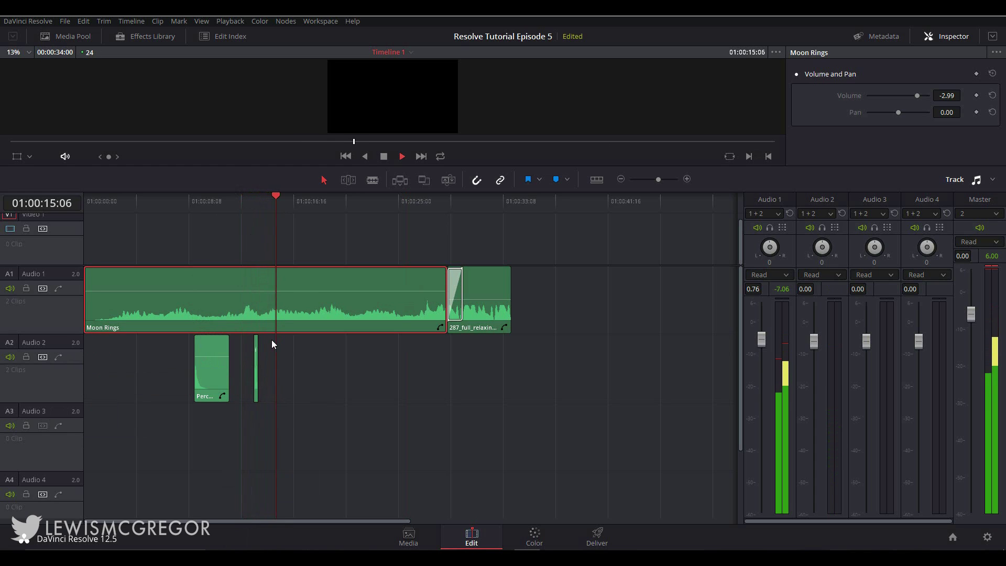
Display Moon Rings' individual audio channels as separate left and right waveforms, then play to check.
{"action": "key", "text": "space"}
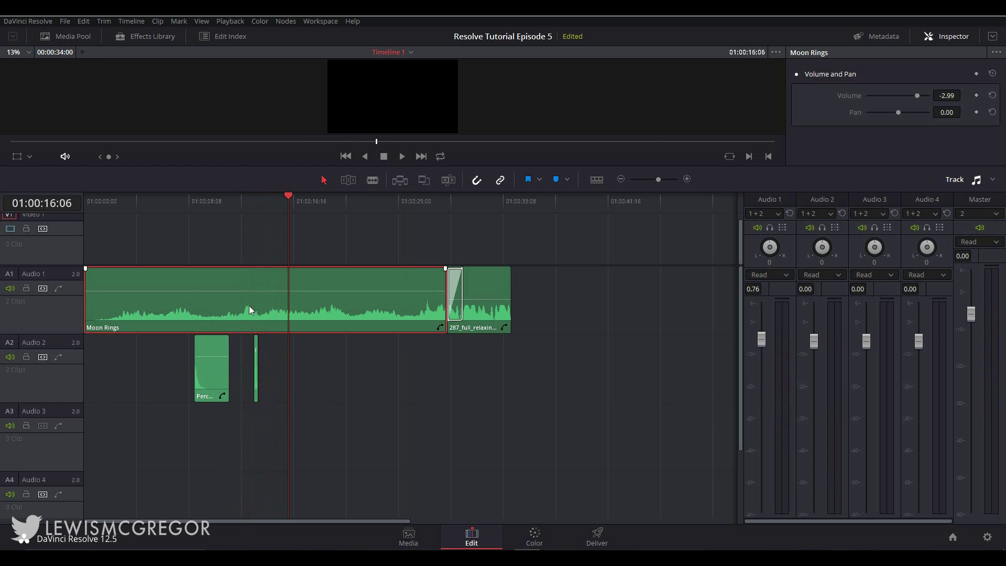
{"action": "right_click", "coordinate": [267, 306]}
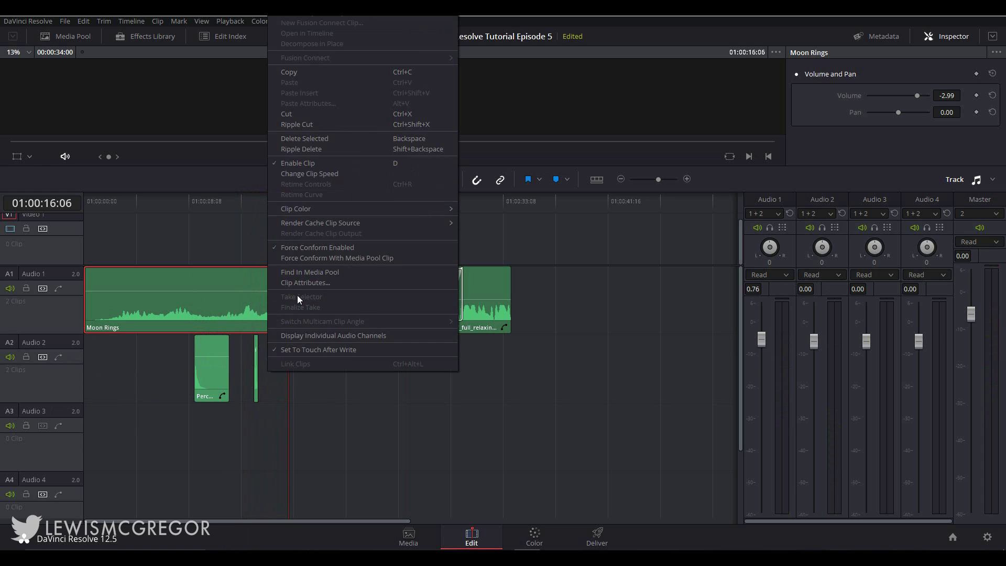
{"action": "left_click", "coordinate": [332, 335]}
{"action": "key", "text": "space"}
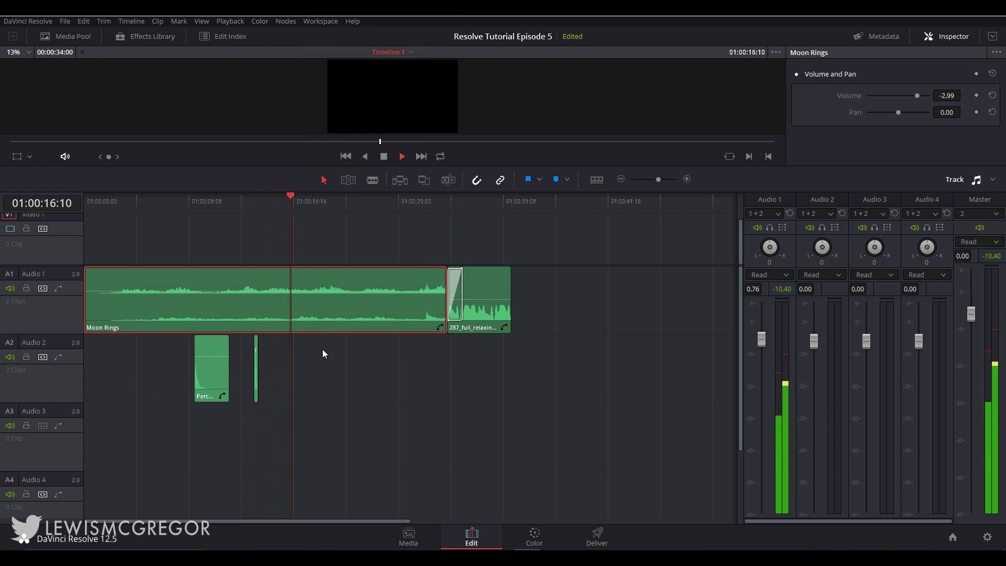
{"action": "key", "text": "space"}
Review Moon Rings' Clip Attributes timecode and audio channel mapping, then cancel without changes.
{"action": "right_click", "coordinate": [276, 333]}
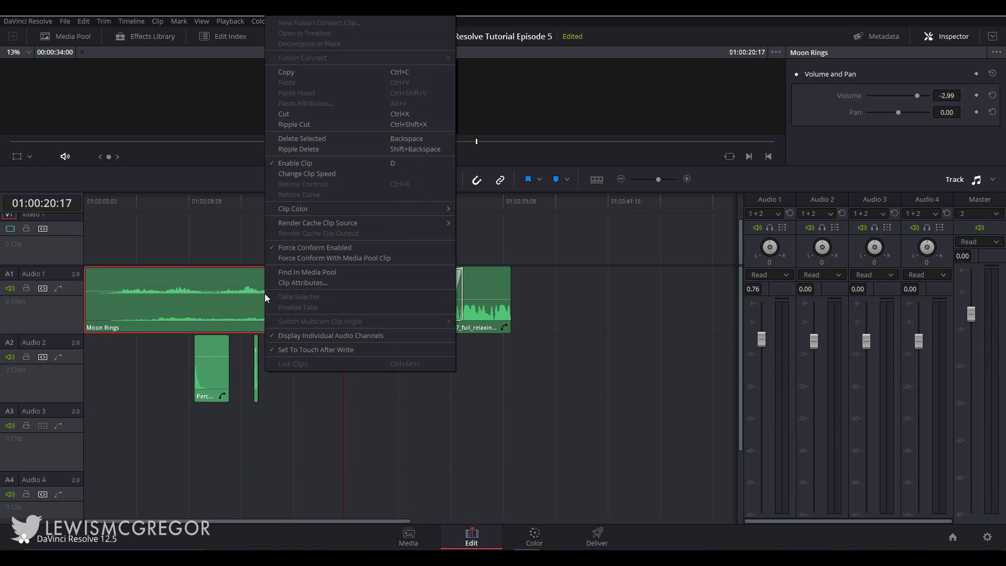
{"action": "left_click", "coordinate": [303, 282]}
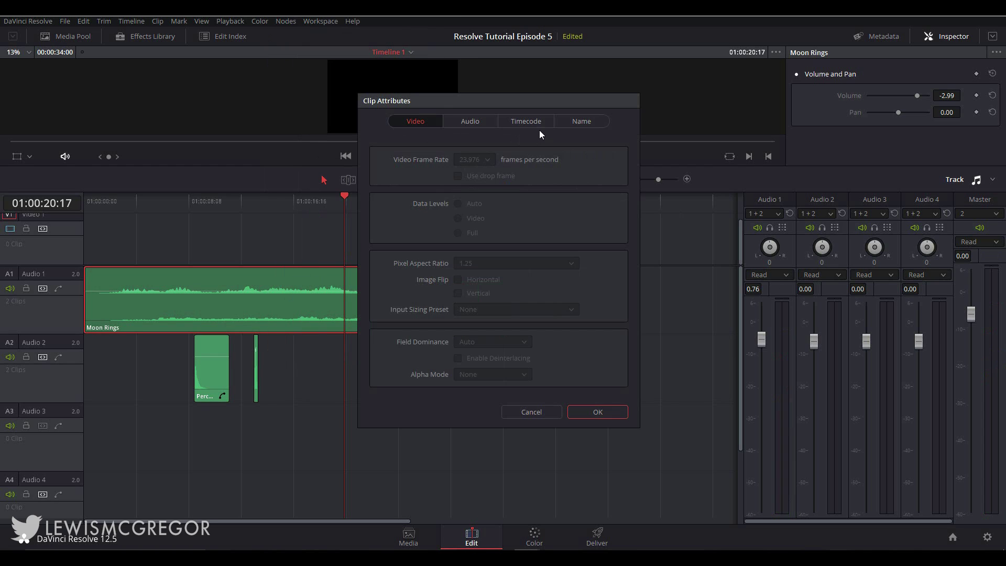
{"action": "left_click", "coordinate": [523, 121]}
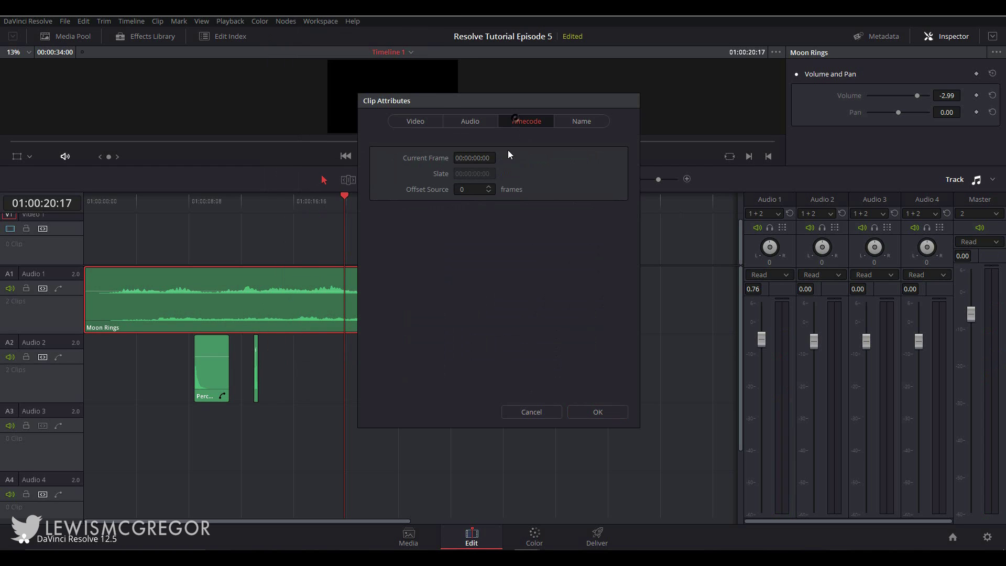
{"action": "left_click", "coordinate": [466, 158]}
{"action": "left_click", "coordinate": [469, 121]}
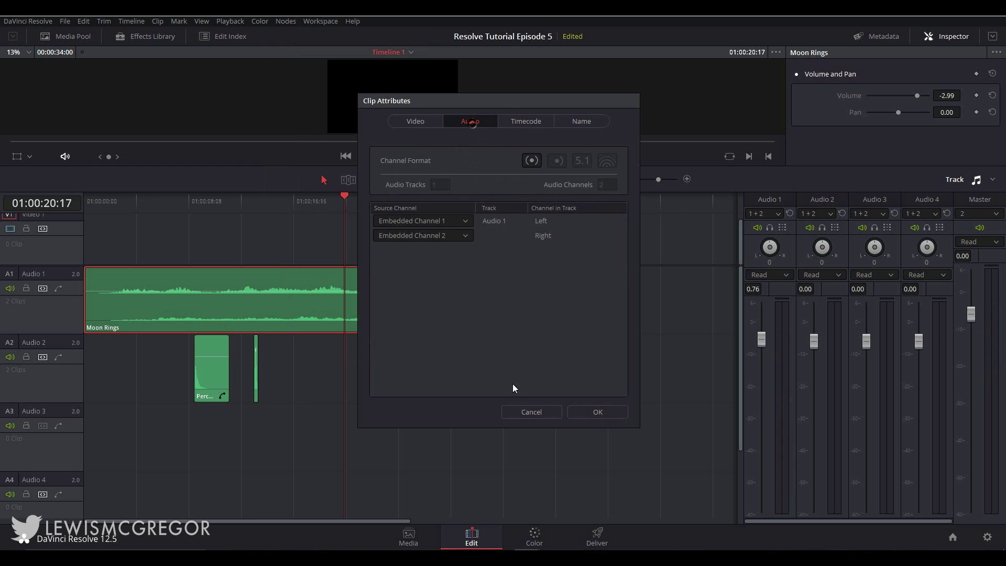
{"action": "left_click", "coordinate": [546, 408]}
Delete the old cross fade and add a new Ctrl+T cross fade at the edit point.
{"action": "left_click", "coordinate": [456, 291]}
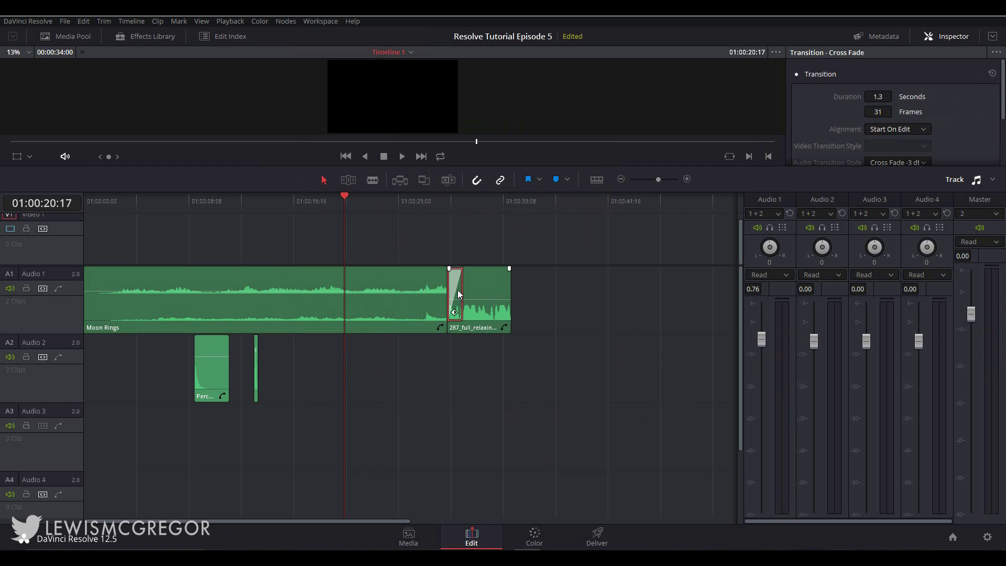
{"action": "key", "text": "Delete"}
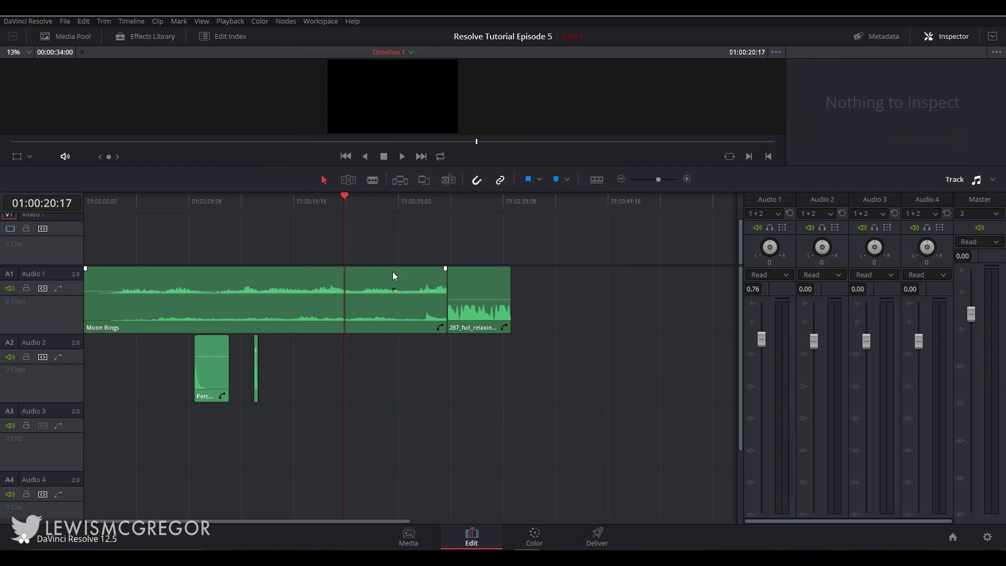
{"action": "left_click", "coordinate": [320, 201]}
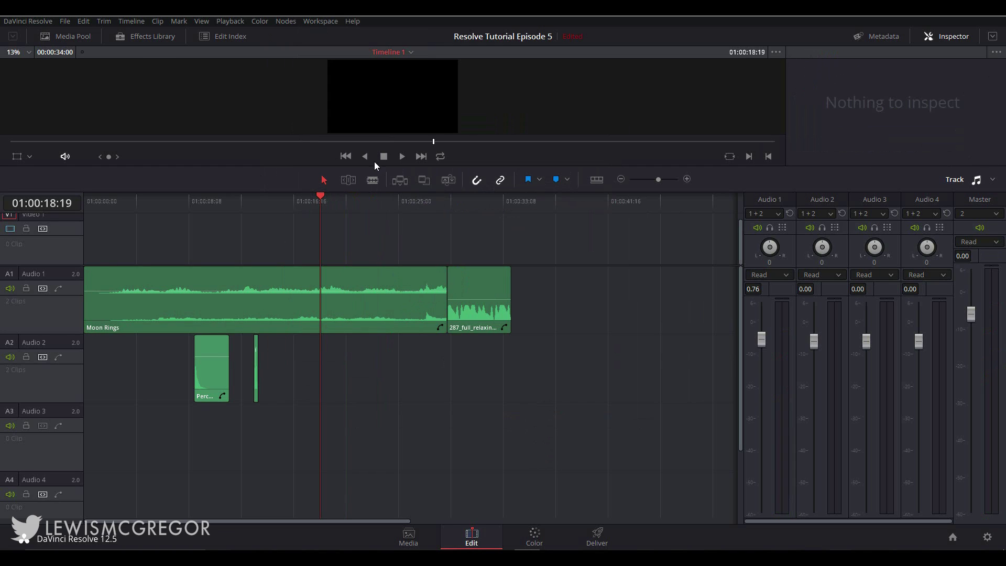
{"action": "left_click", "coordinate": [357, 209]}
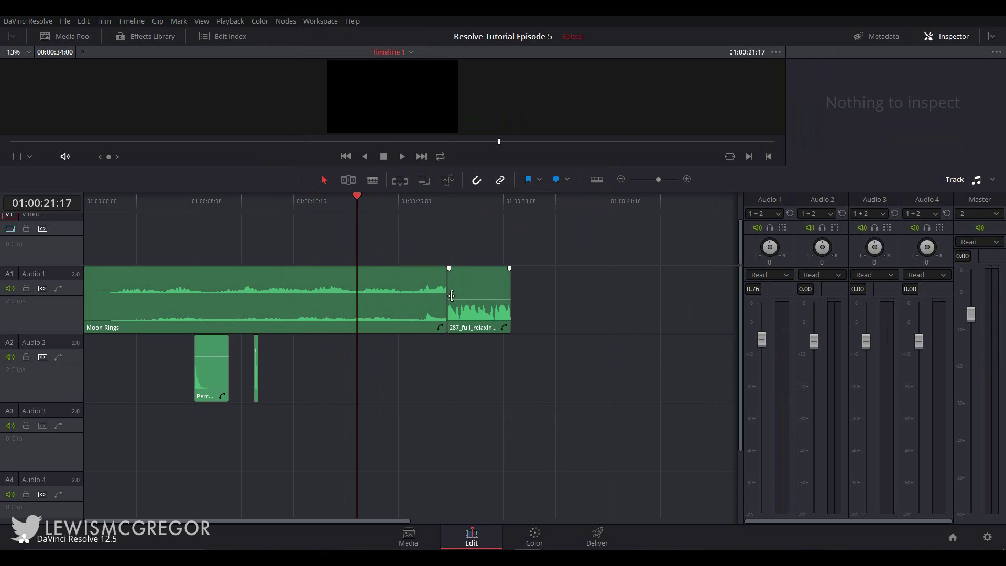
{"action": "key", "text": "ctrl+t"}
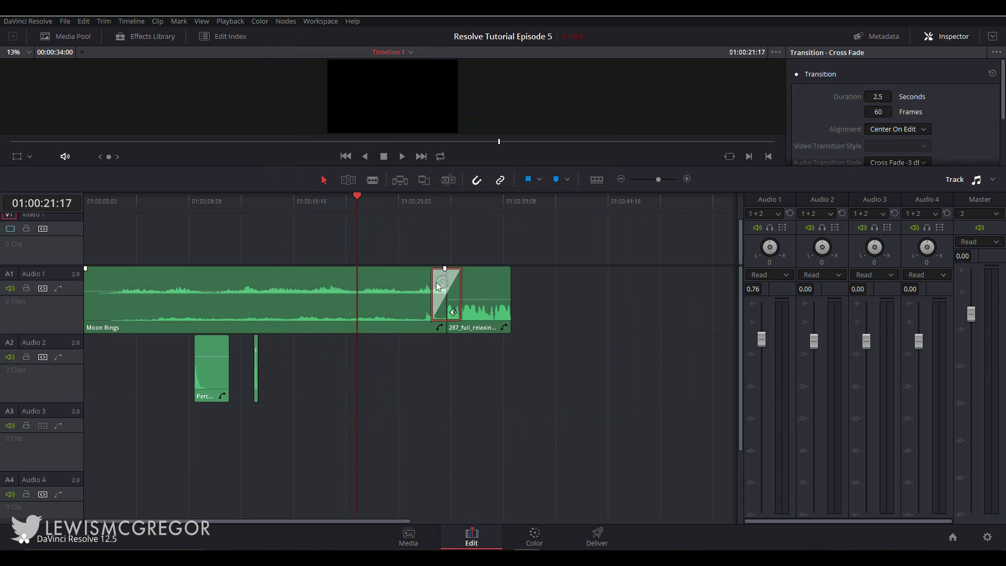
Play through the new cross fade and extend the end of the 287_full_relaxing clip.
{"action": "key", "text": "space"}
{"action": "left_click", "coordinate": [441, 201]}
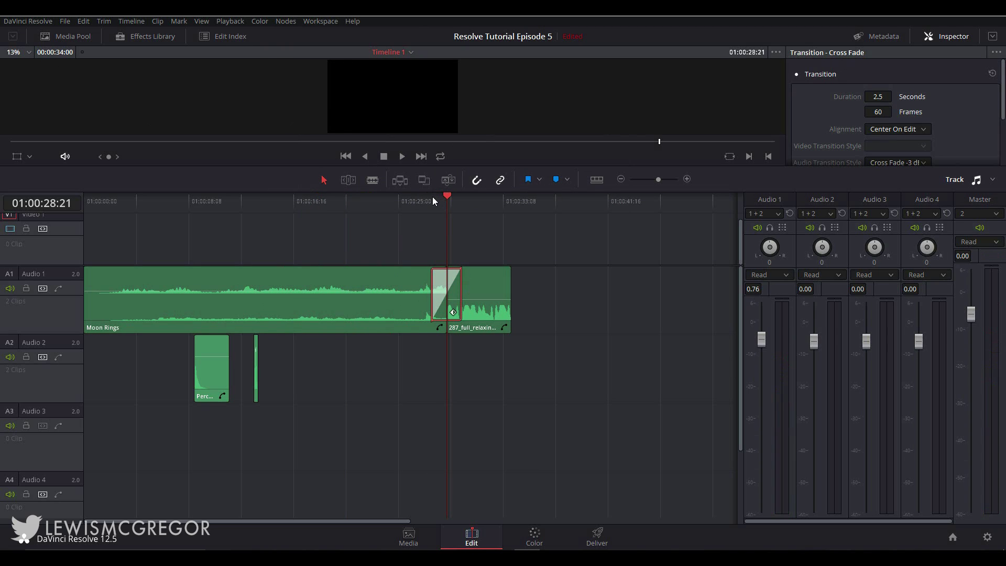
{"action": "left_click", "coordinate": [432, 196]}
{"action": "key", "text": "space"}
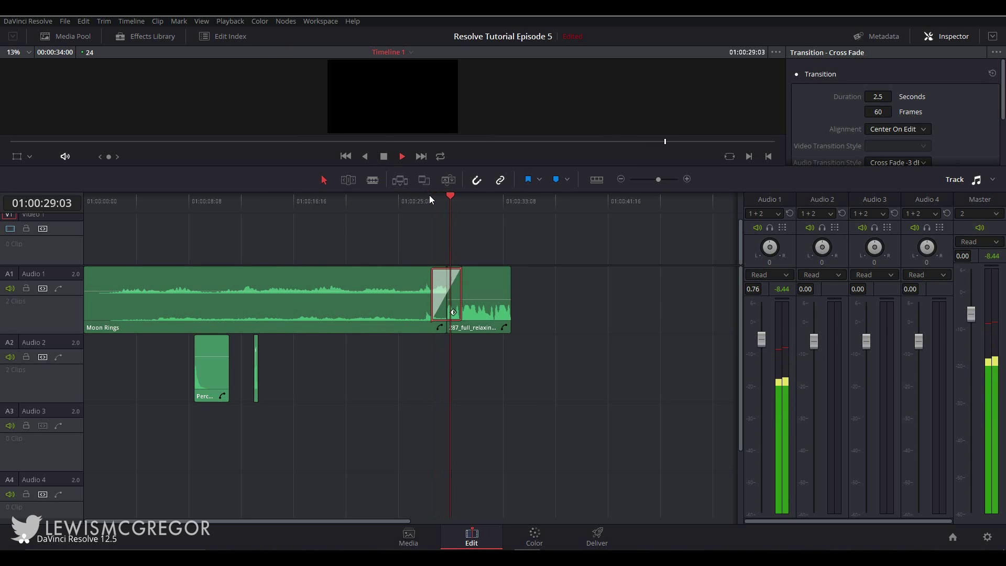
{"action": "left_click_drag", "start_coordinate": [510, 290], "coordinate": [638, 291]}
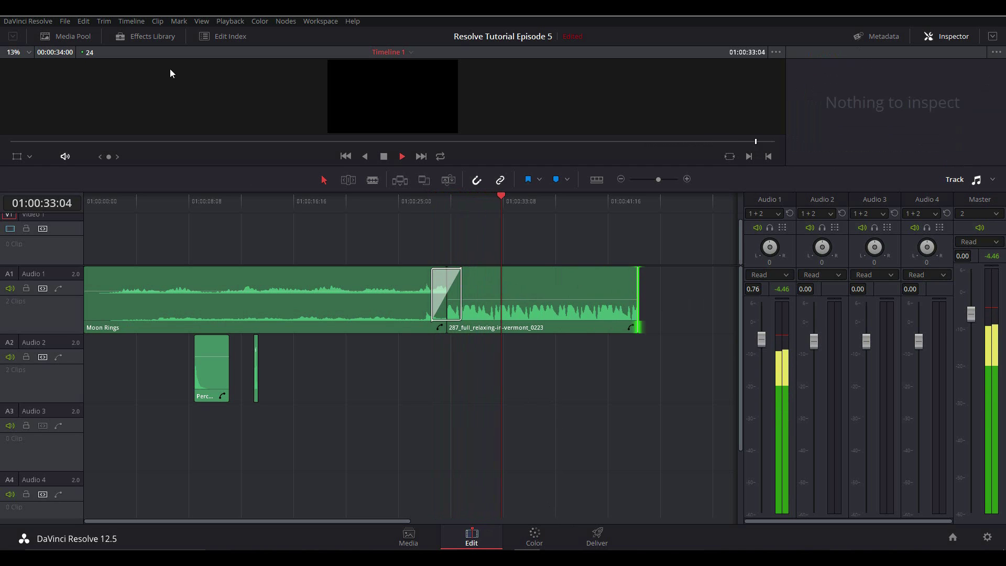
{"action": "key", "text": "space"}
{"action": "left_click", "coordinate": [147, 36]}
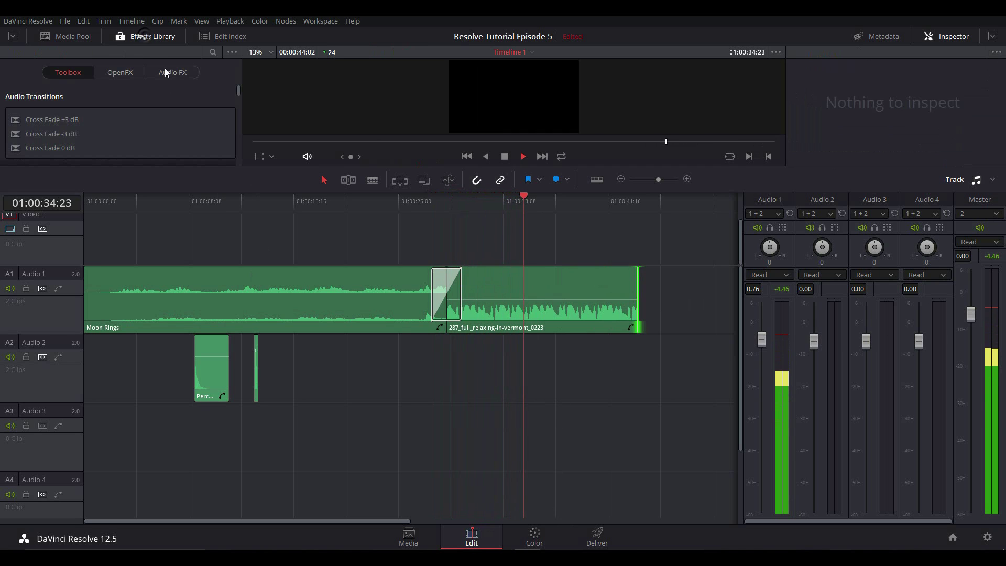
{"action": "left_click", "coordinate": [11, 39]}
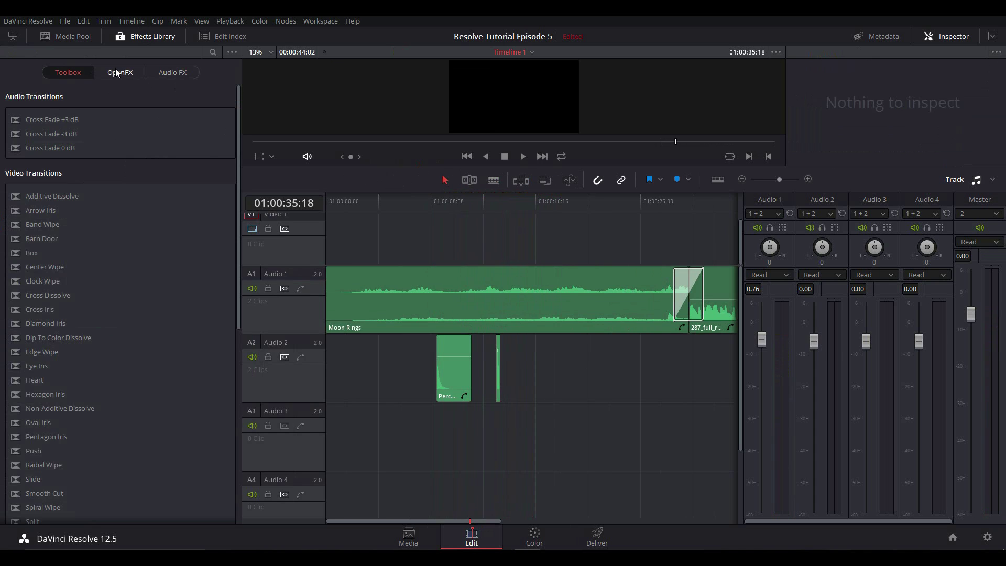
{"action": "left_click", "coordinate": [164, 74]}
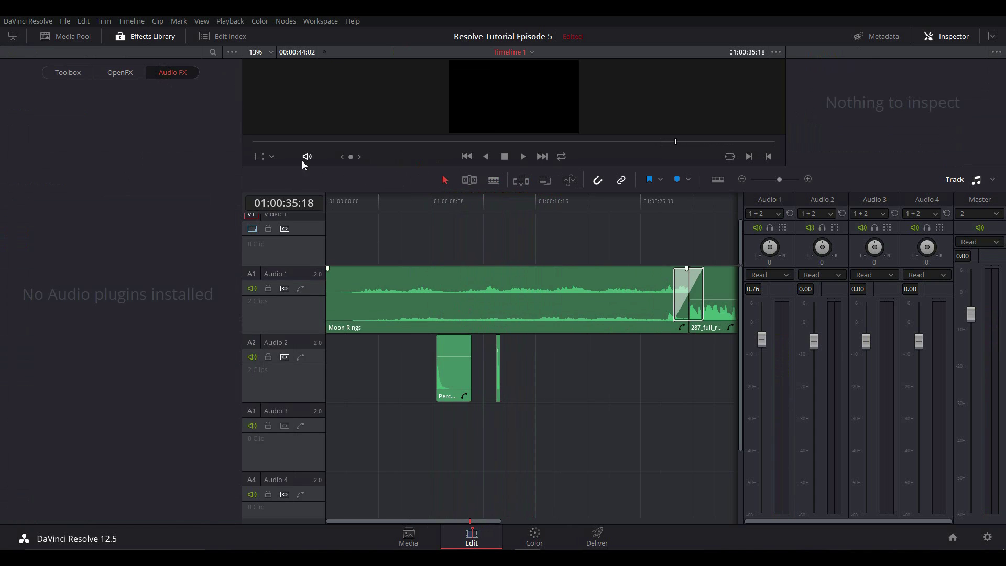
{"action": "left_click", "coordinate": [62, 71]}
{"action": "left_click", "coordinate": [143, 38]}
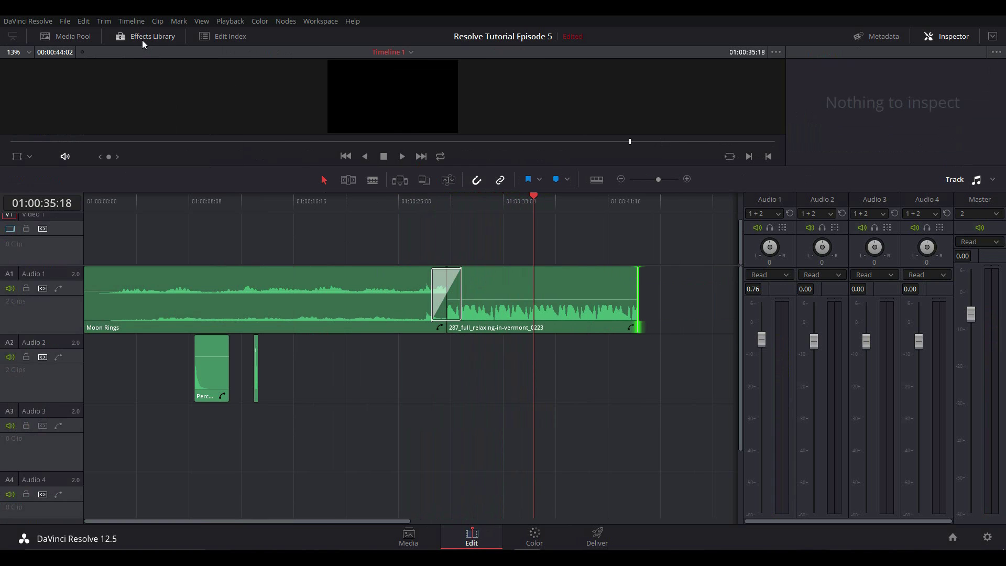
Drag Moon Rings' fade handle to create a fade-in, play it, then lengthen it further.
{"action": "left_click", "coordinate": [134, 200]}
{"action": "key", "text": "space"}
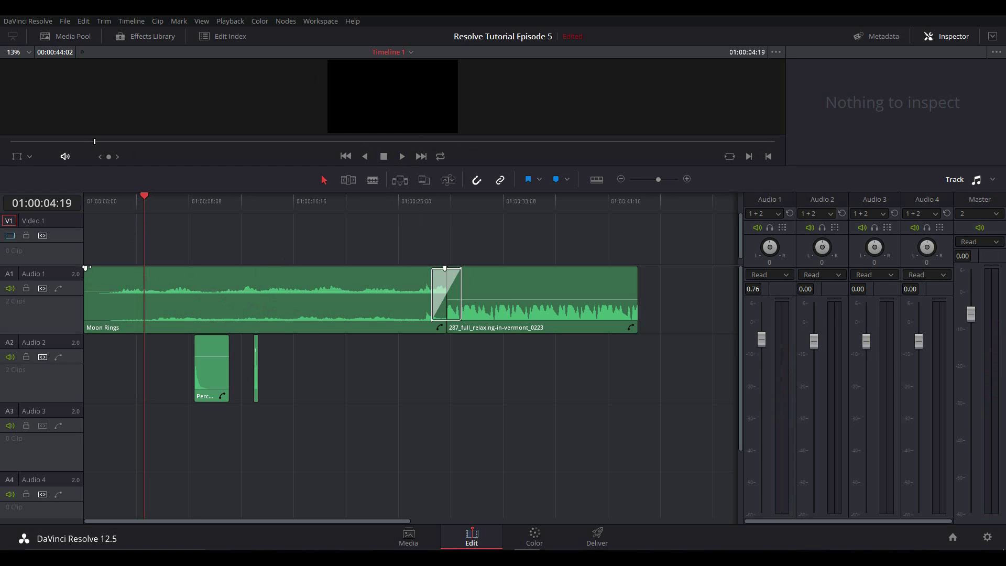
{"action": "left_click_drag", "start_coordinate": [85, 268], "coordinate": [137, 270]}
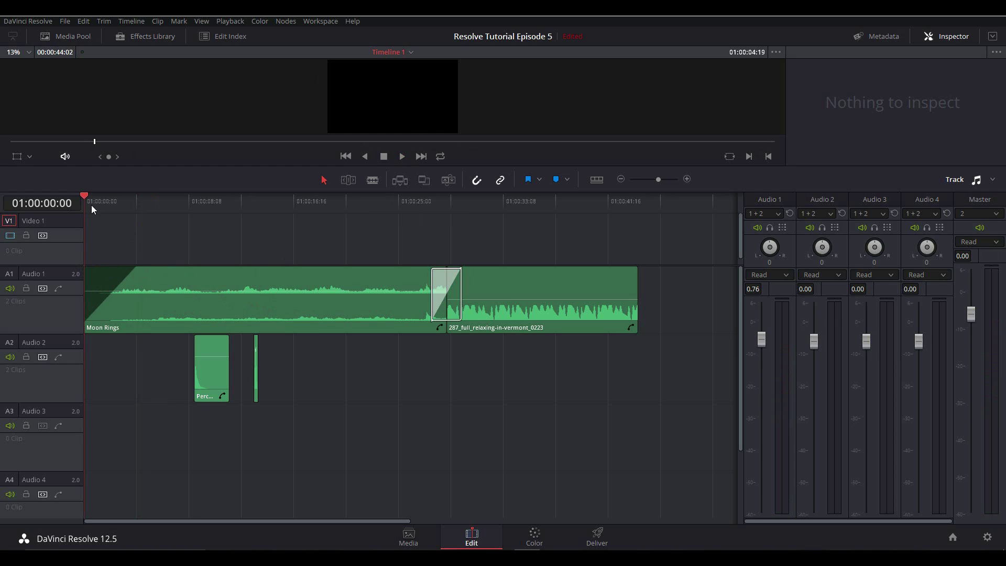
{"action": "key", "text": "space"}
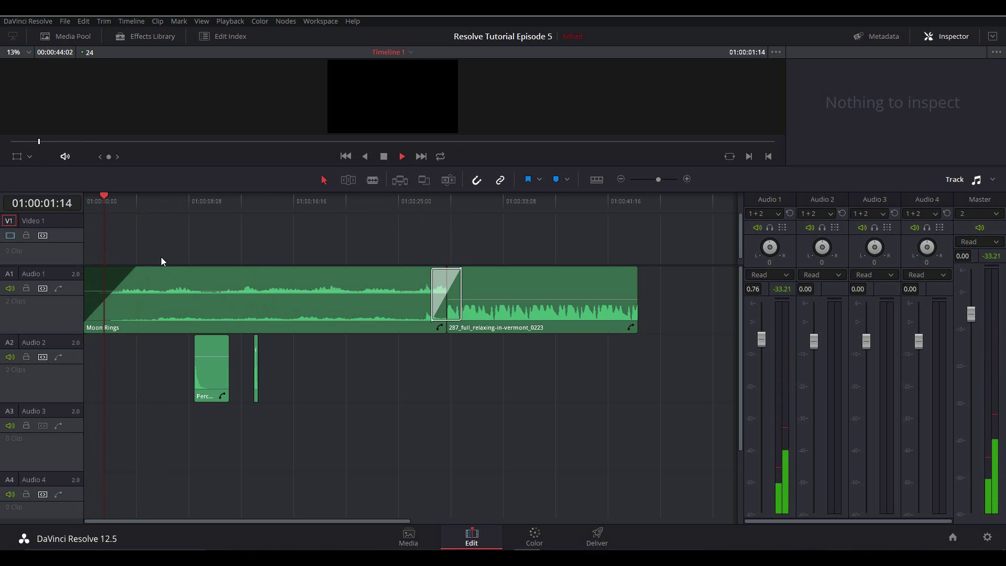
{"action": "left_click_drag", "start_coordinate": [137, 268], "coordinate": [162, 269]}
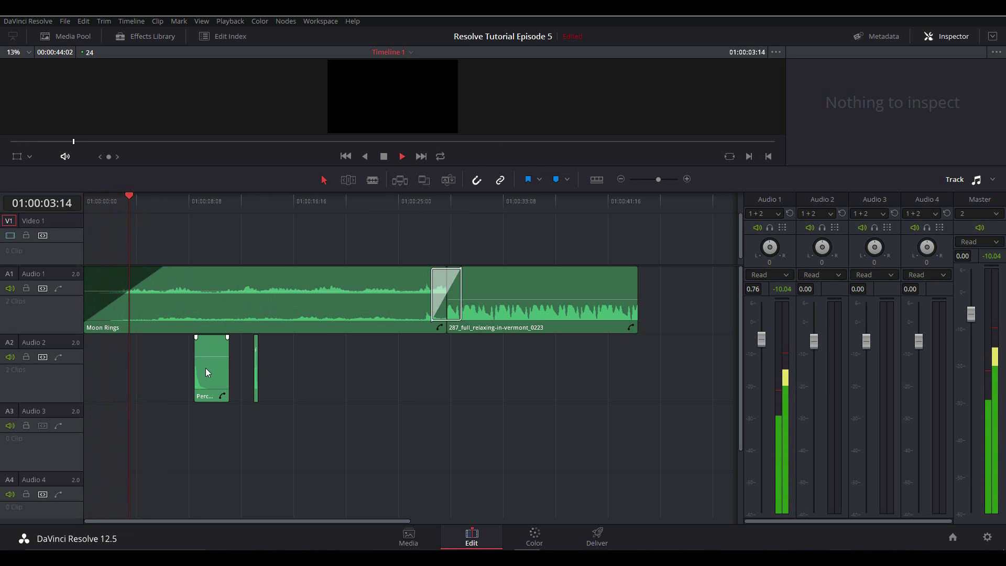
Move the 287_full_relaxing clip aside and delete it, stretching Moon Rings longer along Audio 1.
{"action": "left_click", "coordinate": [440, 291]}
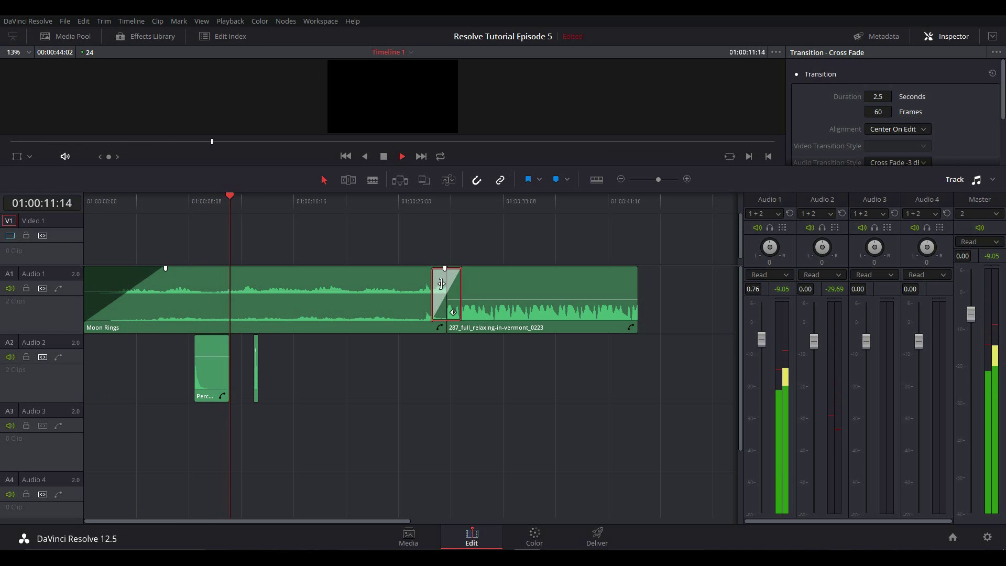
{"action": "left_click_drag", "start_coordinate": [476, 292], "coordinate": [550, 291]}
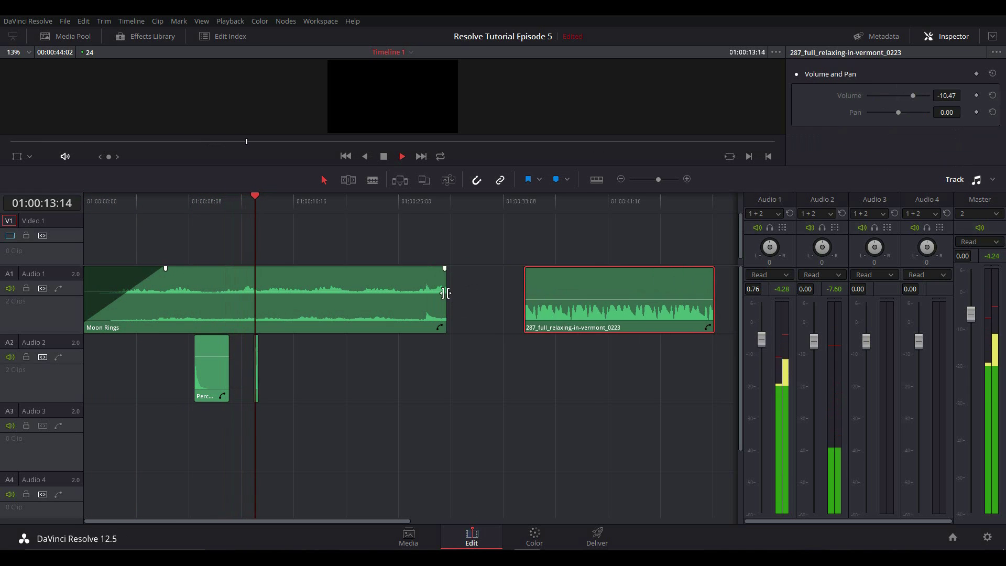
{"action": "left_click_drag", "start_coordinate": [445, 290], "coordinate": [547, 303]}
{"action": "left_click", "coordinate": [568, 289]}
{"action": "key", "text": "Delete"}
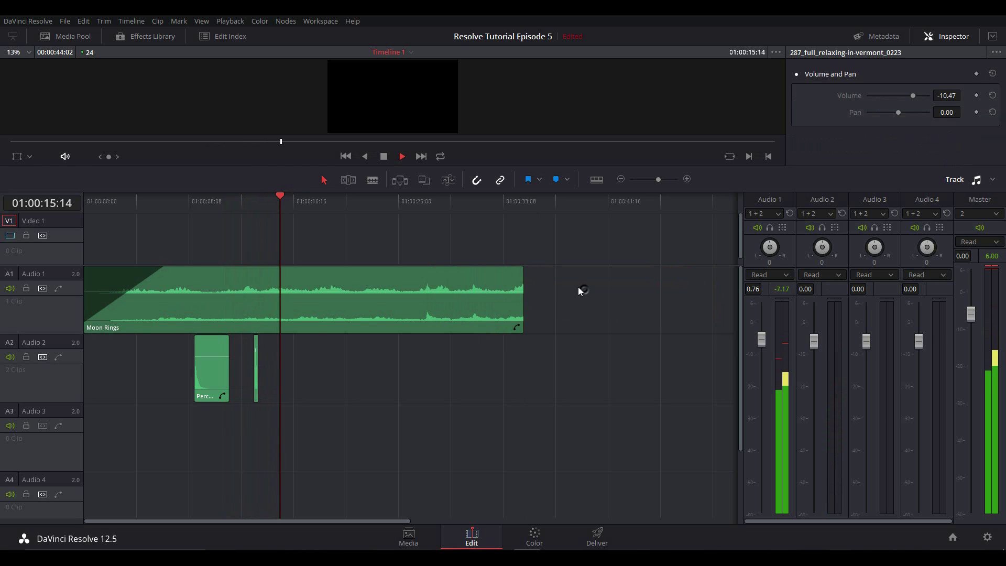
{"action": "left_click_drag", "start_coordinate": [522, 285], "coordinate": [660, 300]}
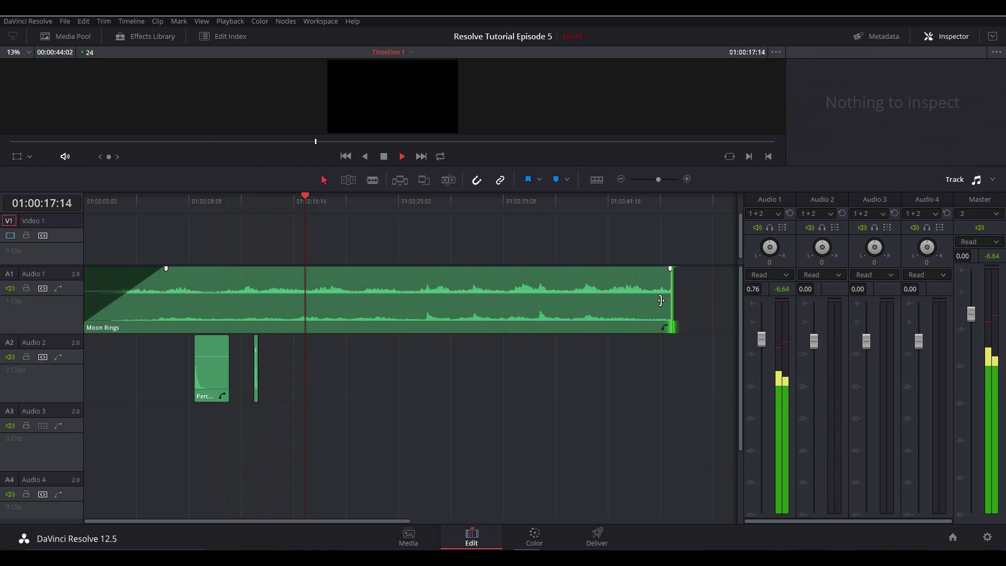